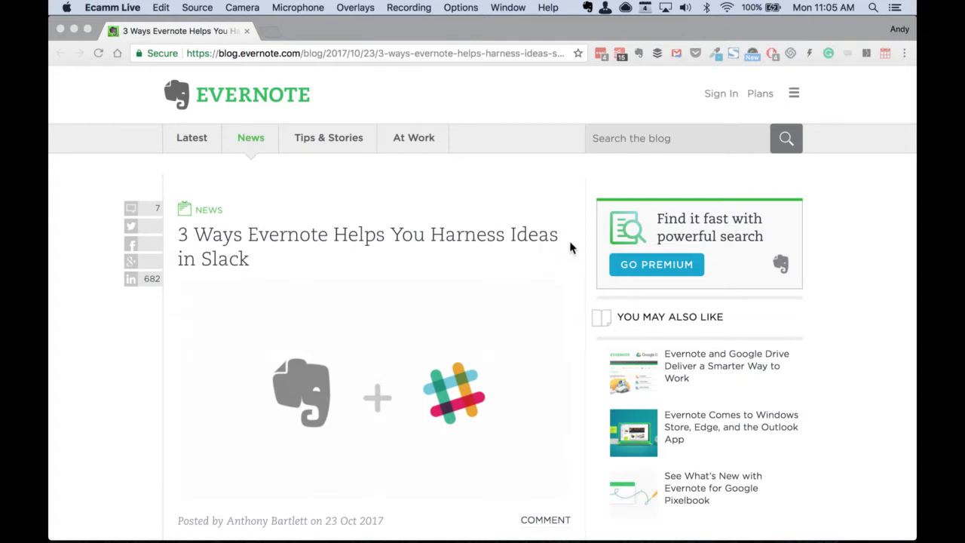
Read through the Evernote blog article on harnessing ideas in Slack and highlight the /note command in the note-to-self section.
key("super+Tab")
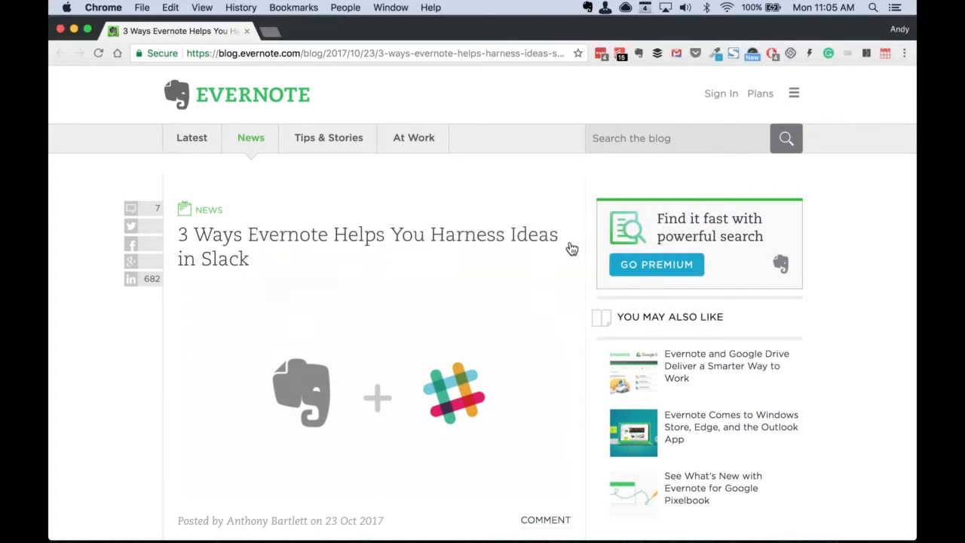
scroll(571, 248, "down", 10)
scroll(571, 247, "down", 10)
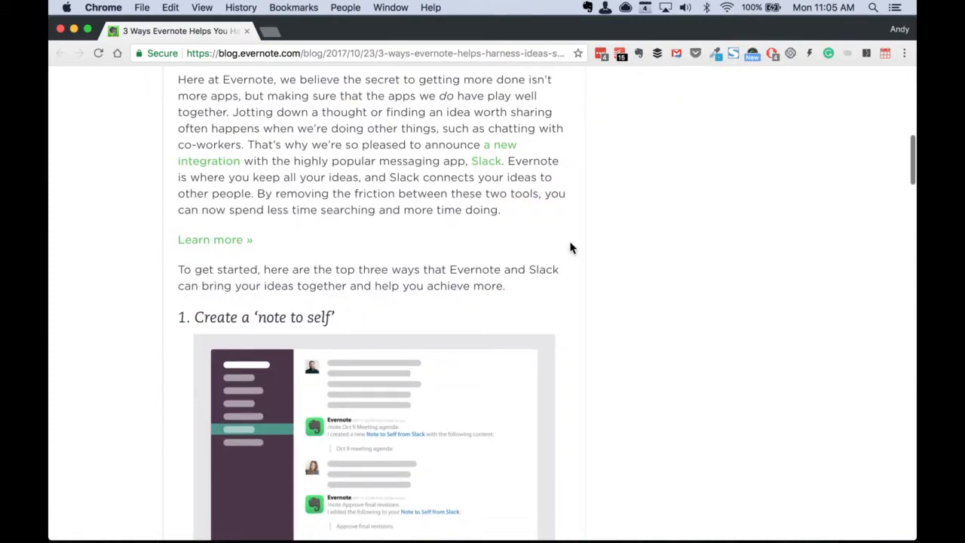
scroll(570, 247, "down", 10)
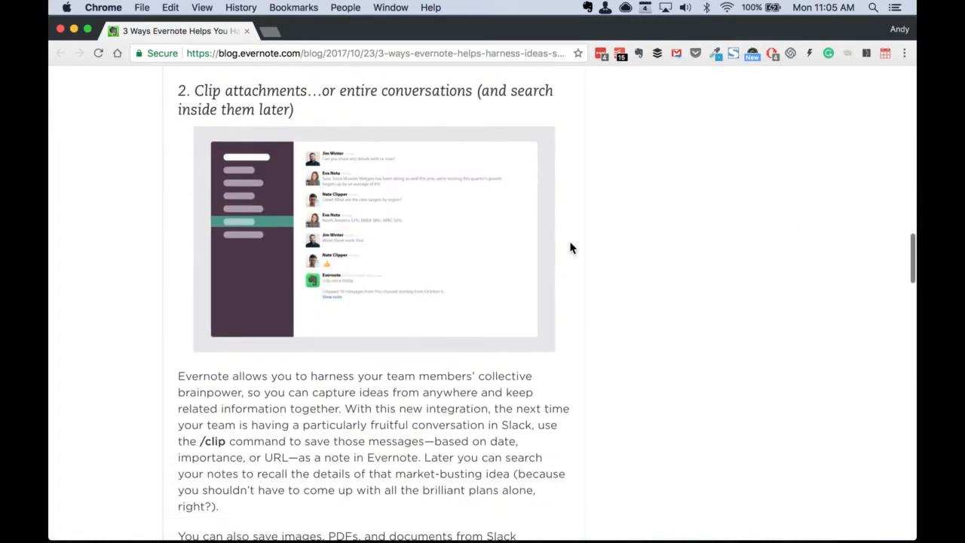
scroll(570, 247, "down", 10)
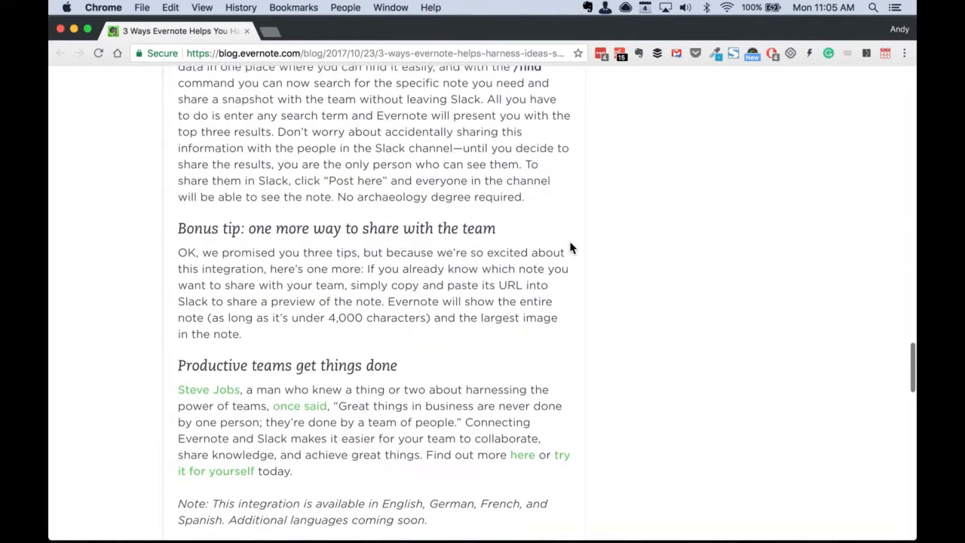
scroll(571, 247, "down", 8)
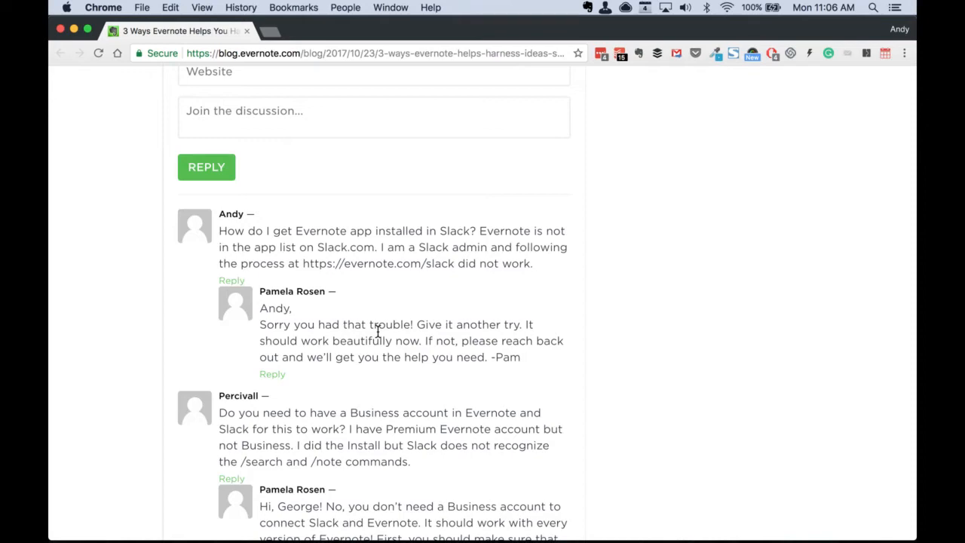
scroll(378, 330, "up", 20)
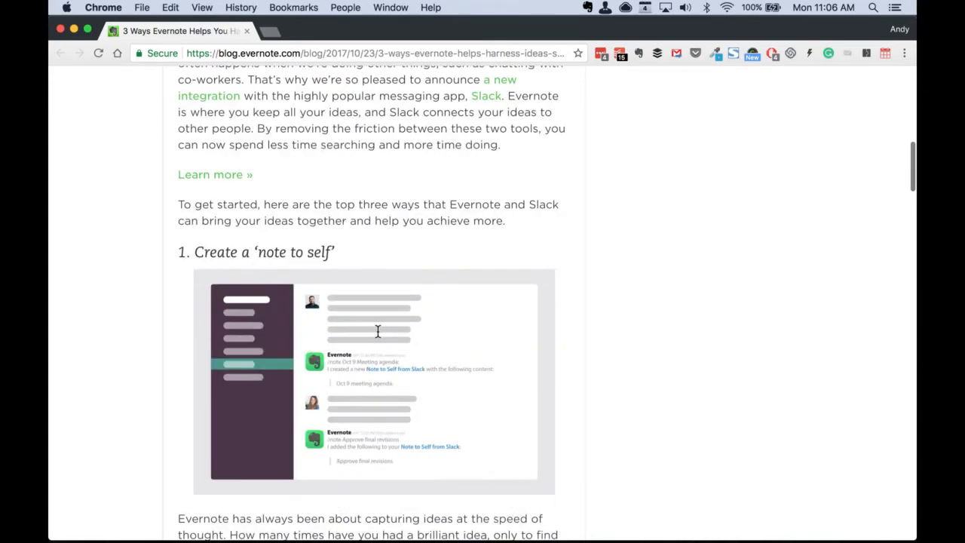
scroll(379, 337, "down", 8)
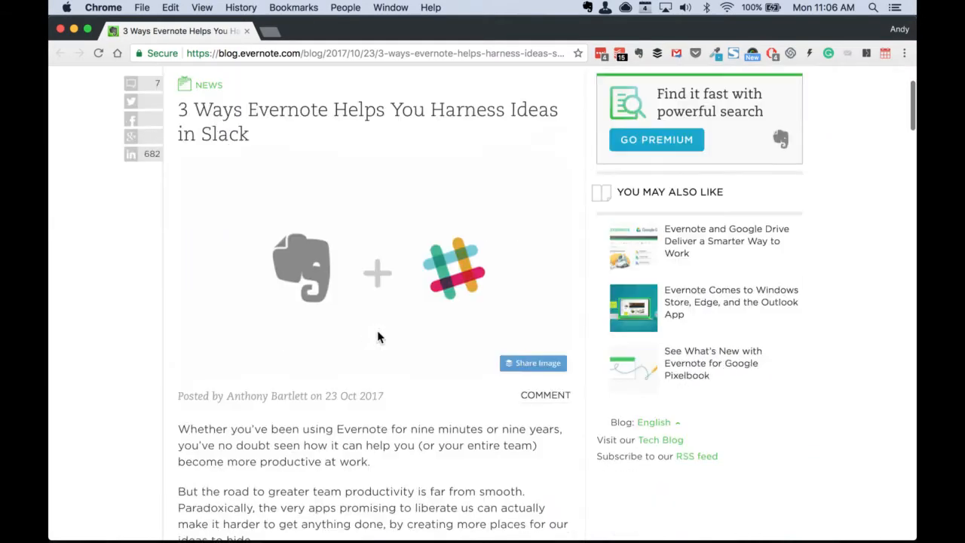
scroll(377, 336, "down", 8)
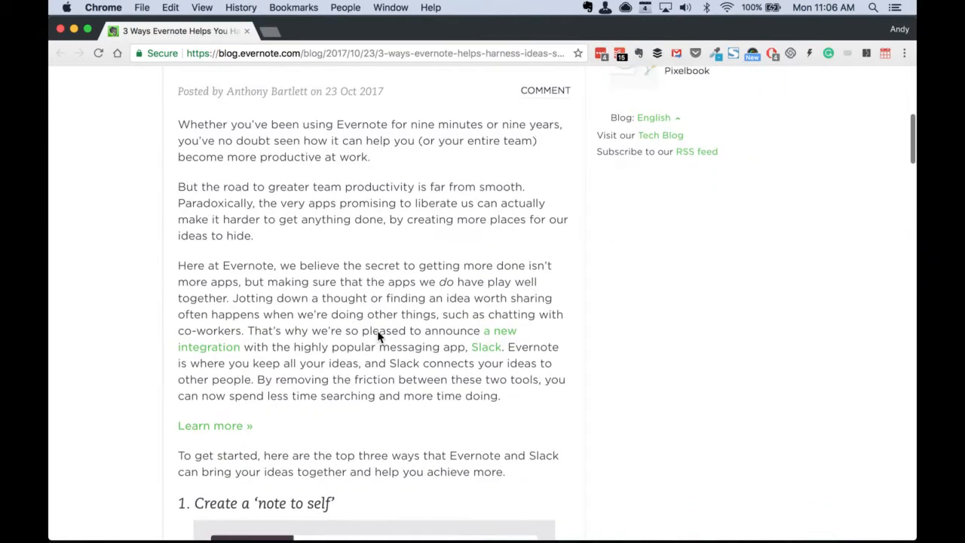
scroll(377, 332, "down", 5)
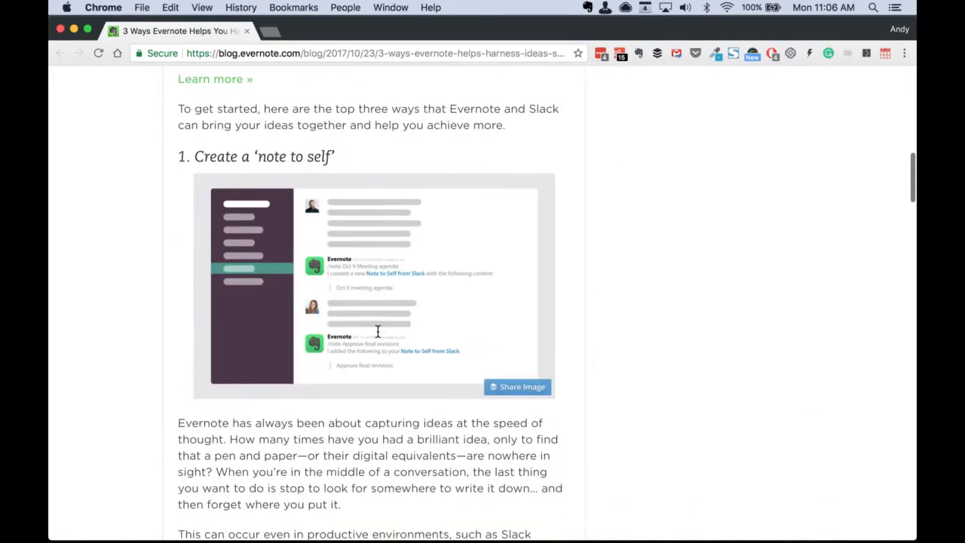
scroll(378, 333, "down", 5)
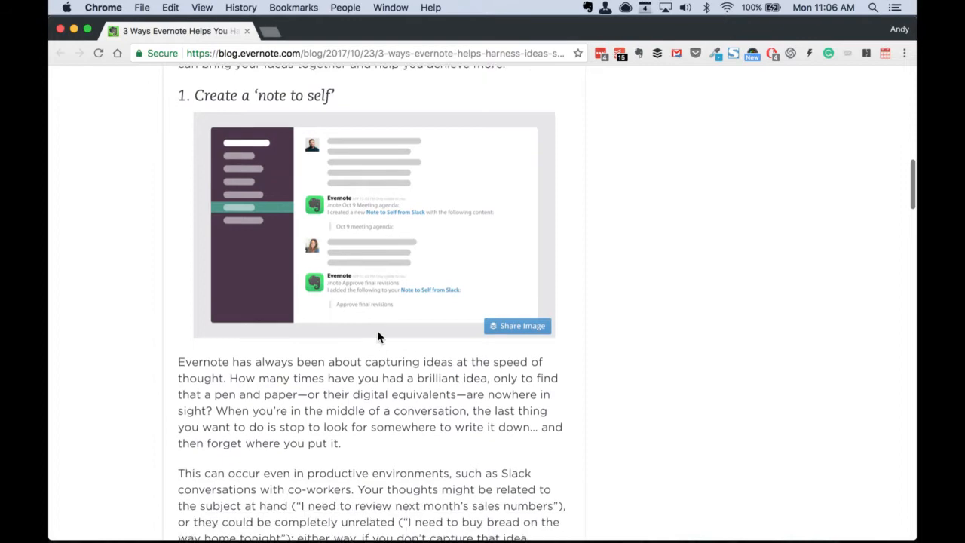
scroll(377, 337, "down", 2)
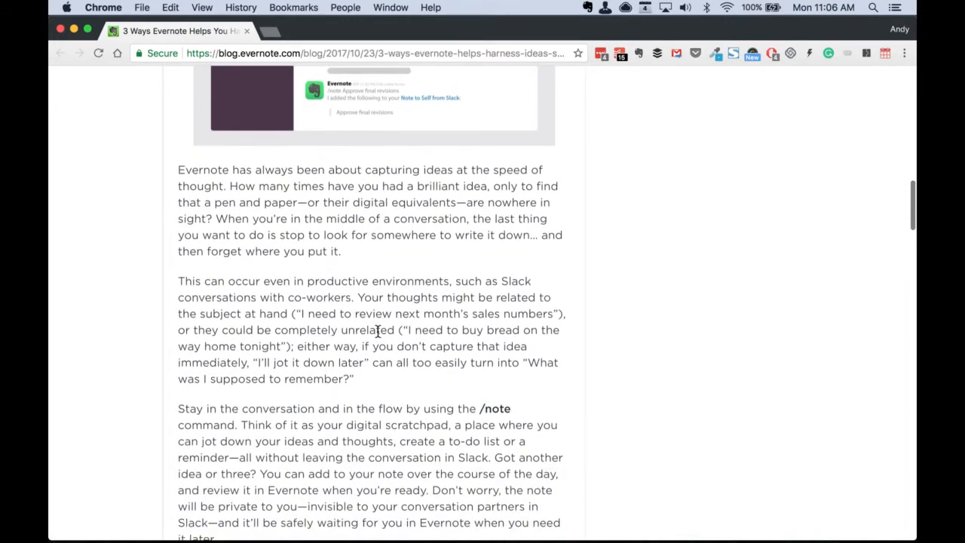
left_click_drag(479, 404, 526, 407)
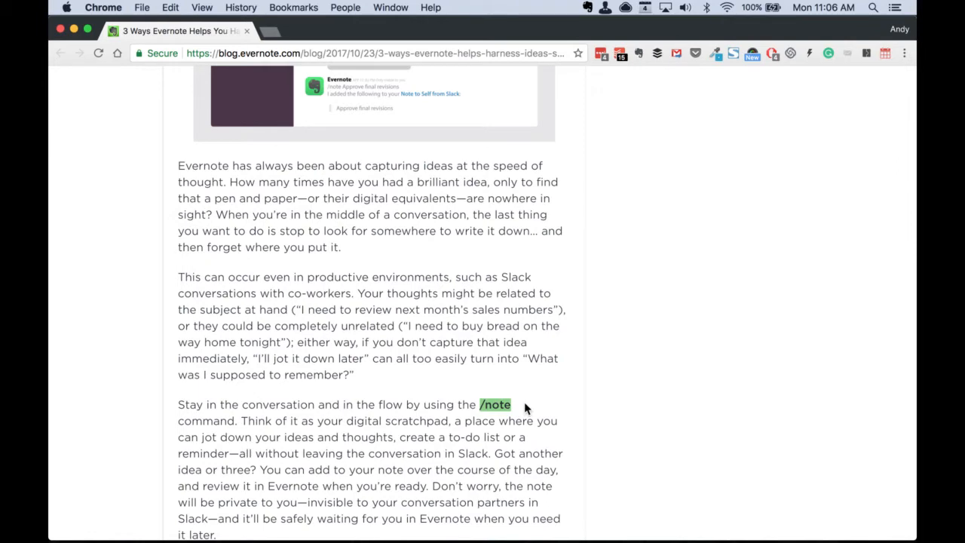
Switch to Slack and send a /note command in #general containing "Dec 4 - 11:06am" and "This is an example of the first section".
key("super+Tab")
key("super+Tab")
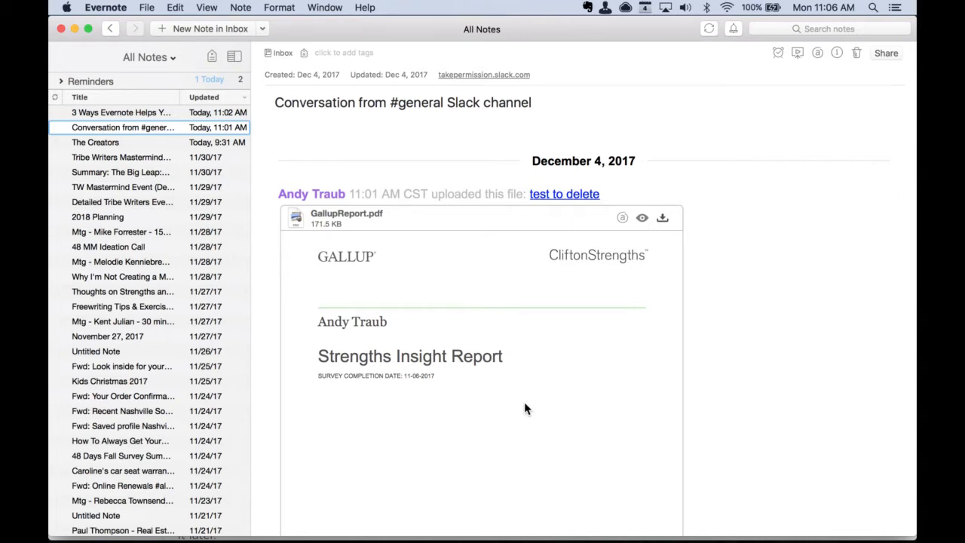
key("super+Tab")
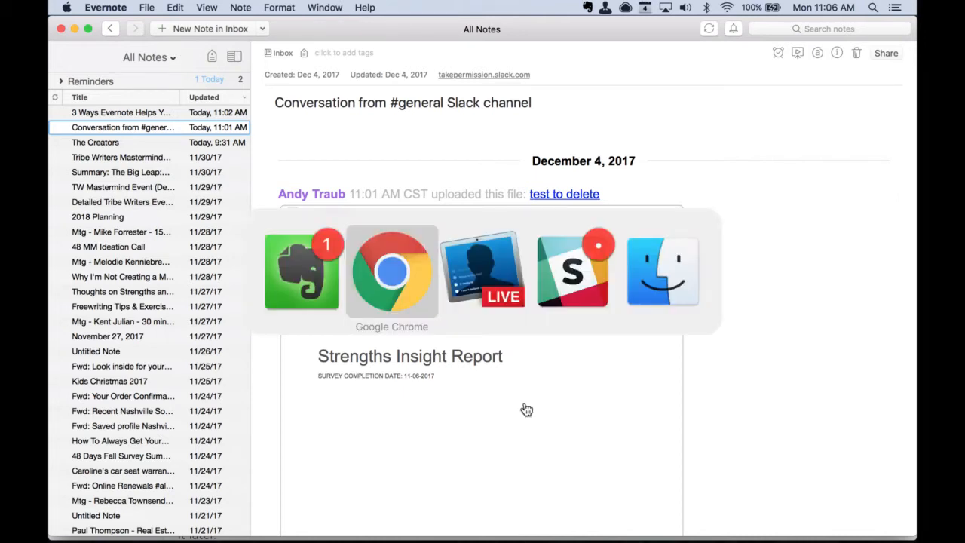
key("super+Tab")
key("super+Tab")
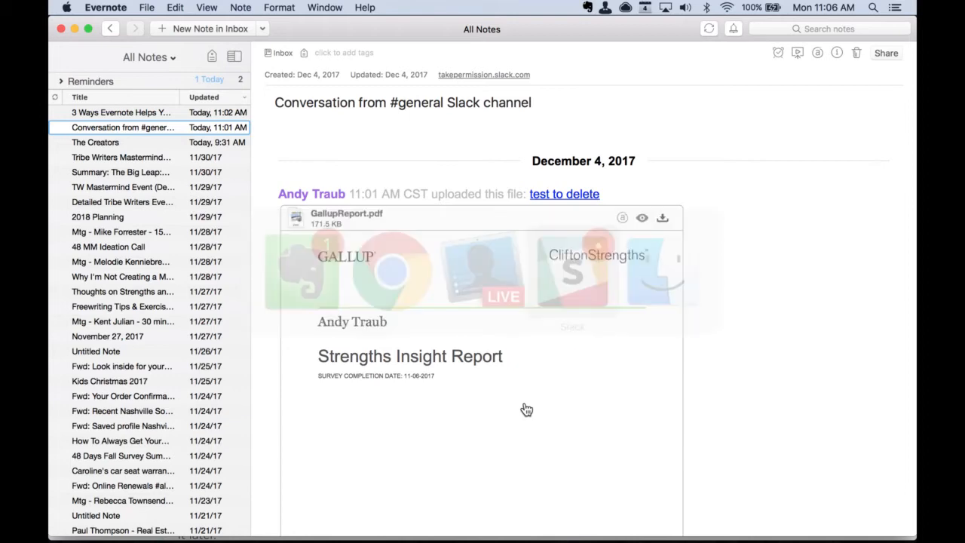
left_click(362, 512)
type("/note")
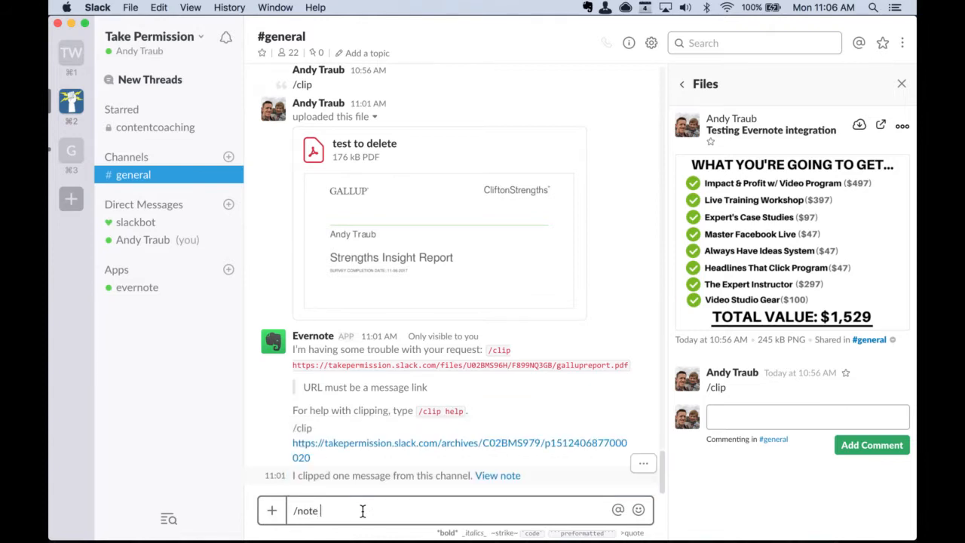
key("shift+Return")
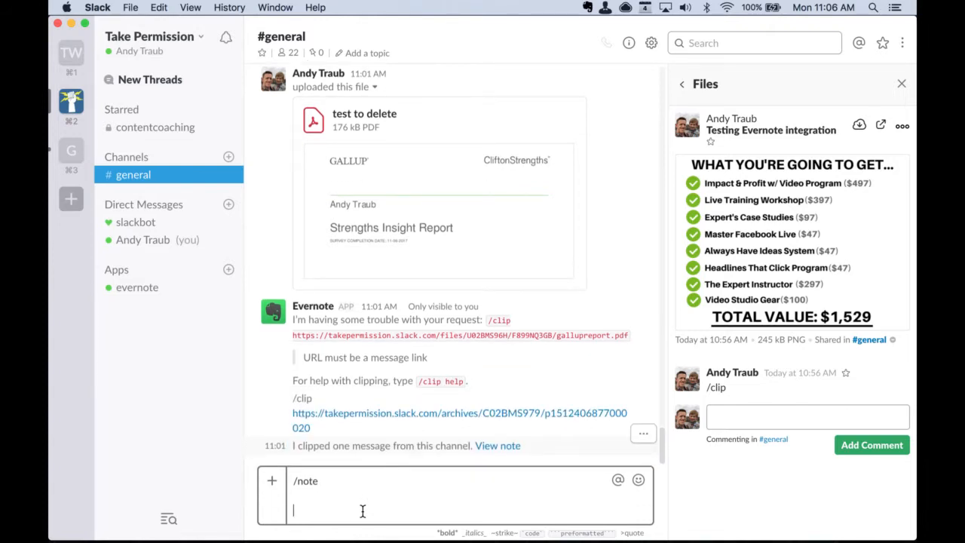
type("Dec 4 - 11:06am")
key("shift+Return")
key("shift+Return")
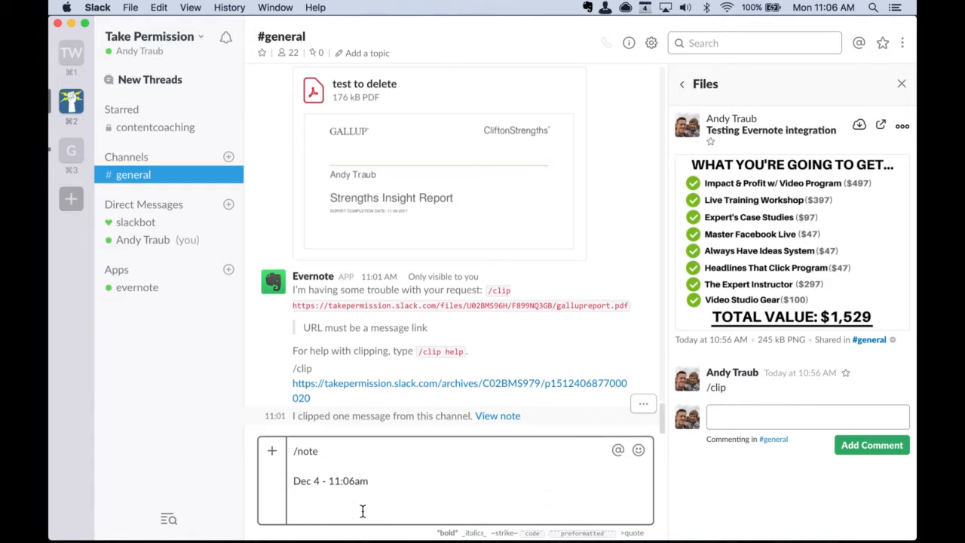
type("This is an example of the first section")
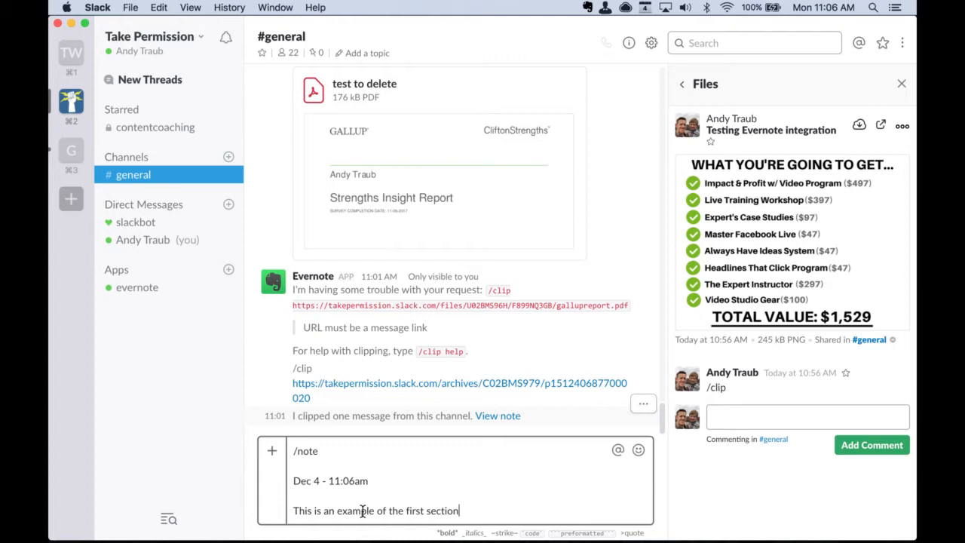
key("Return")
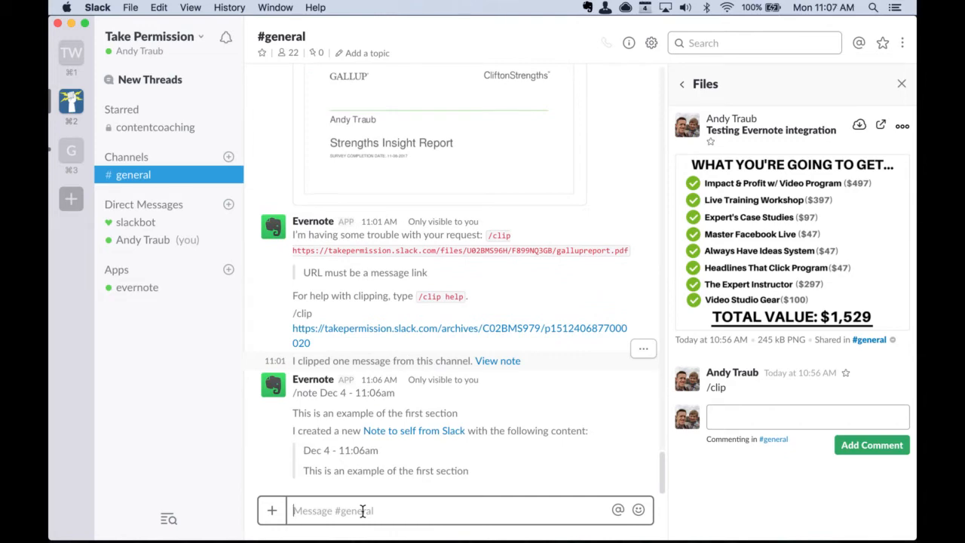
Switch to Evernote and open the "Note to self from Slack" note.
key("super+Tab")
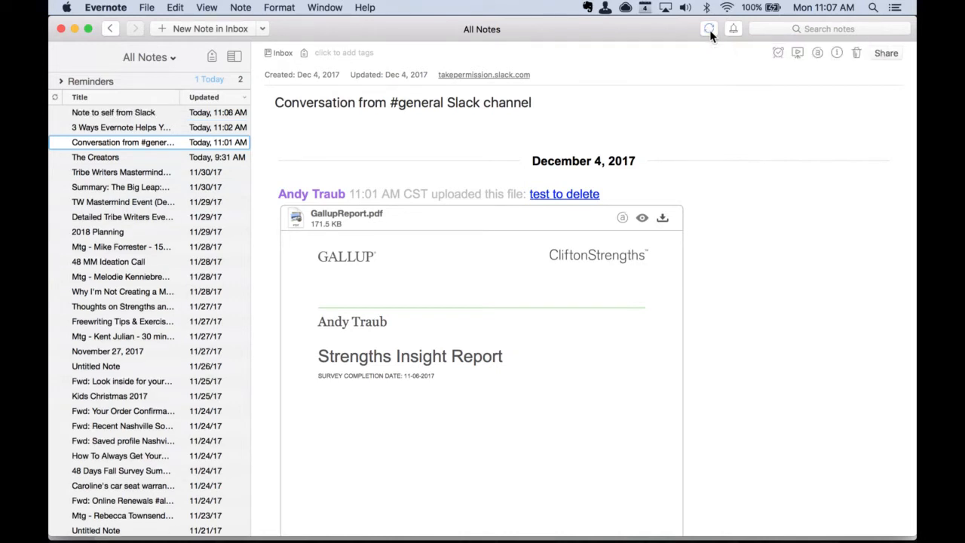
left_click(146, 115)
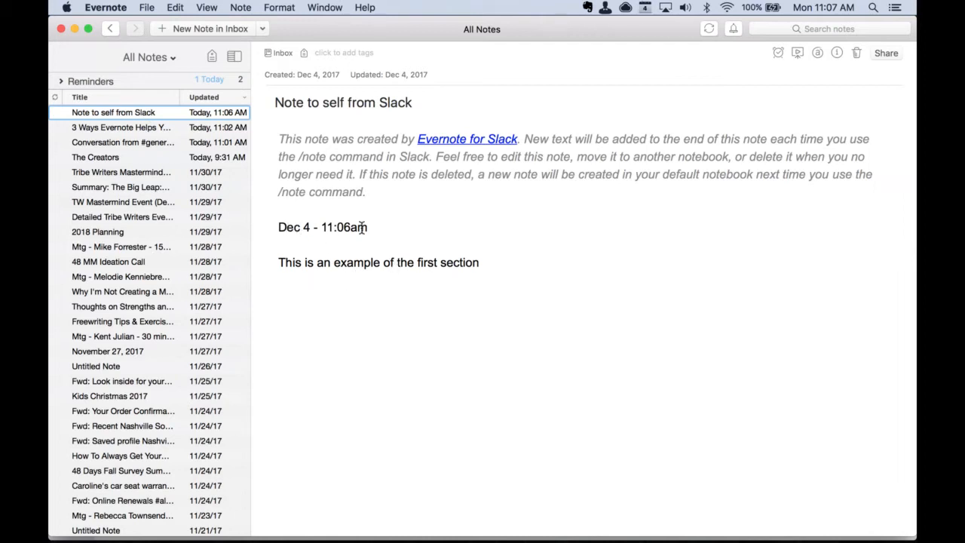
Return to Slack, send another /note with "11:15am" and "This is more information." on separate lines, and view the note in Evernote.
key("super+Tab")
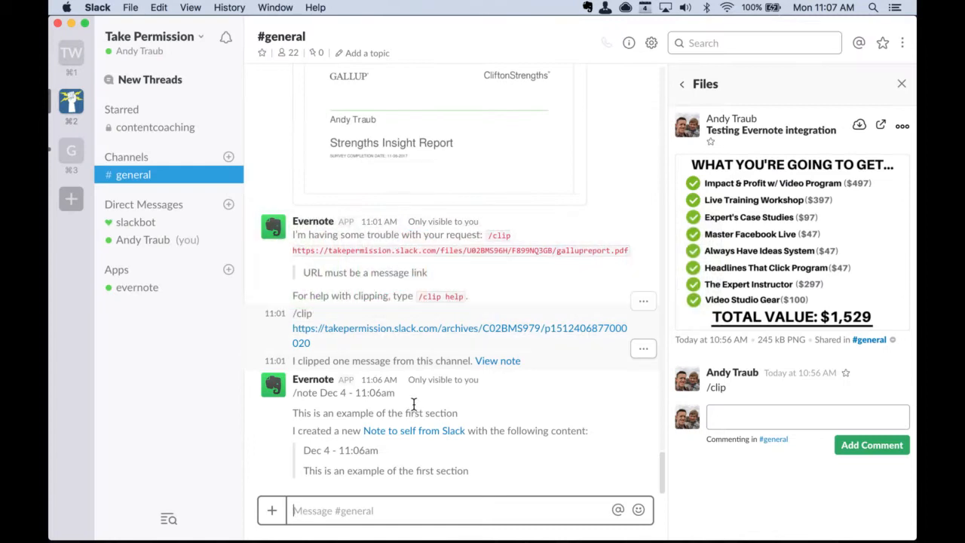
type("/note")
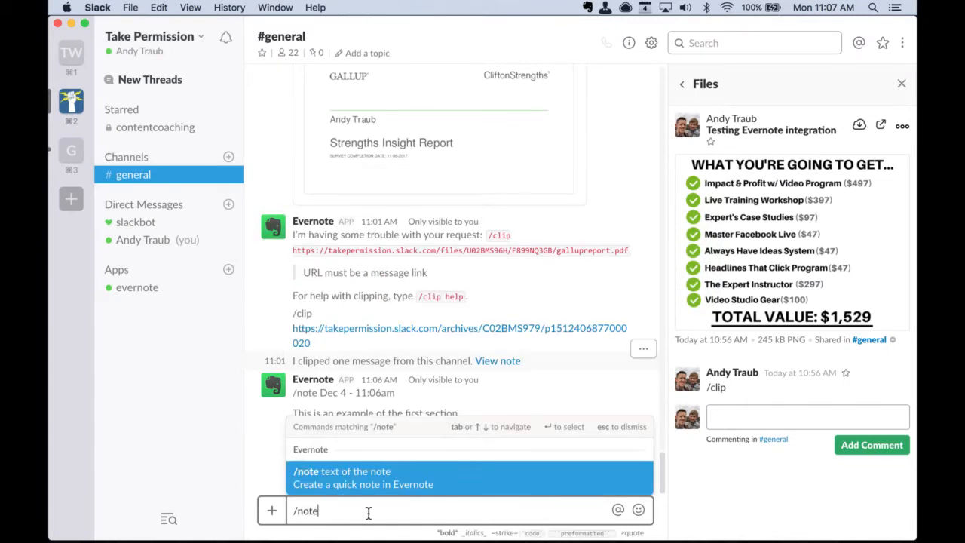
key("shift+Return")
type("Dec")
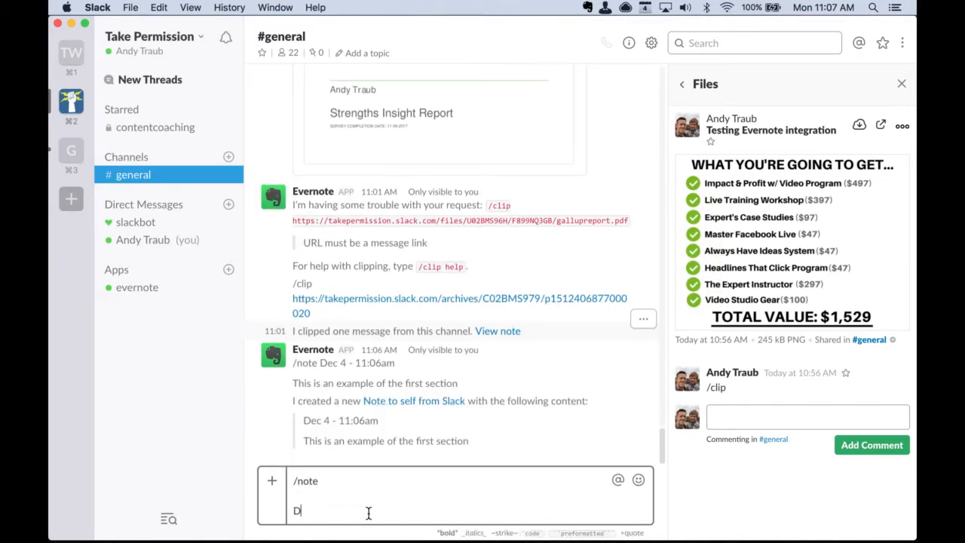
key("BackSpace")
key("BackSpace")
key("BackSpace")
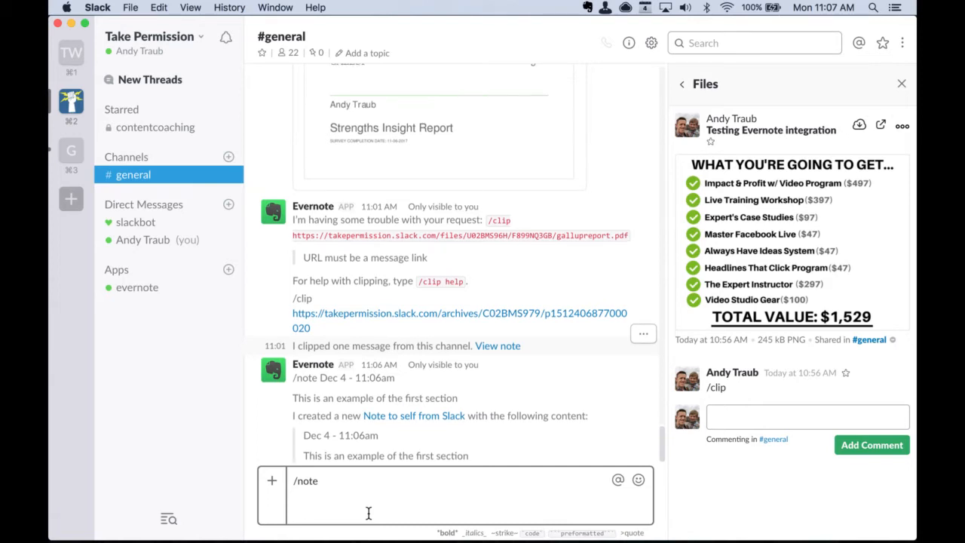
type("11:15am")
key("shift+Return")
key("shift+Return")
type("This is more informa")
key("BackSpace")
key("BackSpace")
type("rmation.")
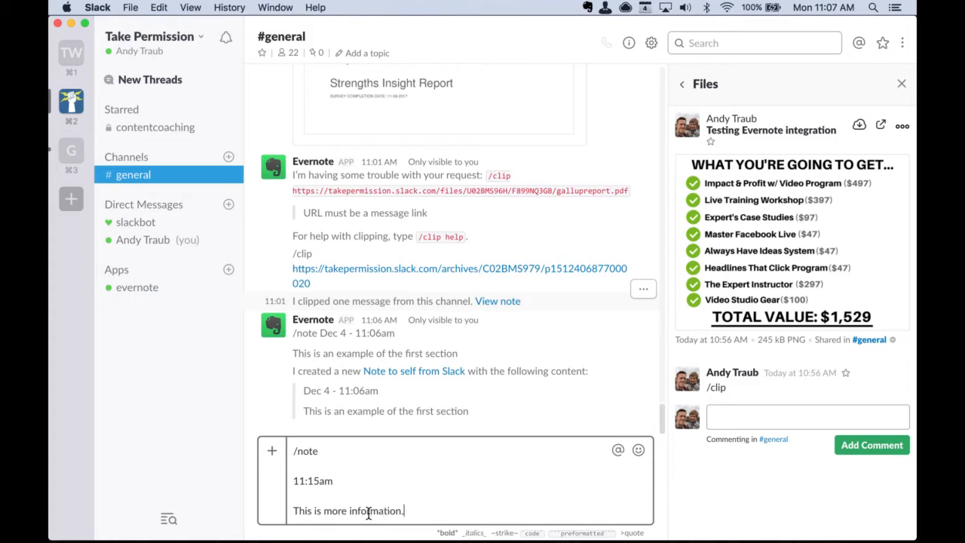
key("Return")
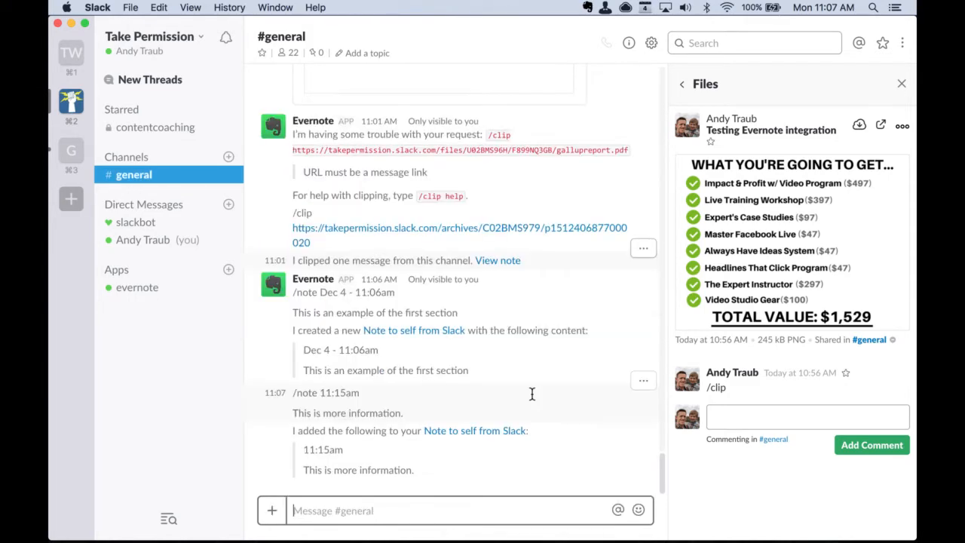
key("super+Tab")
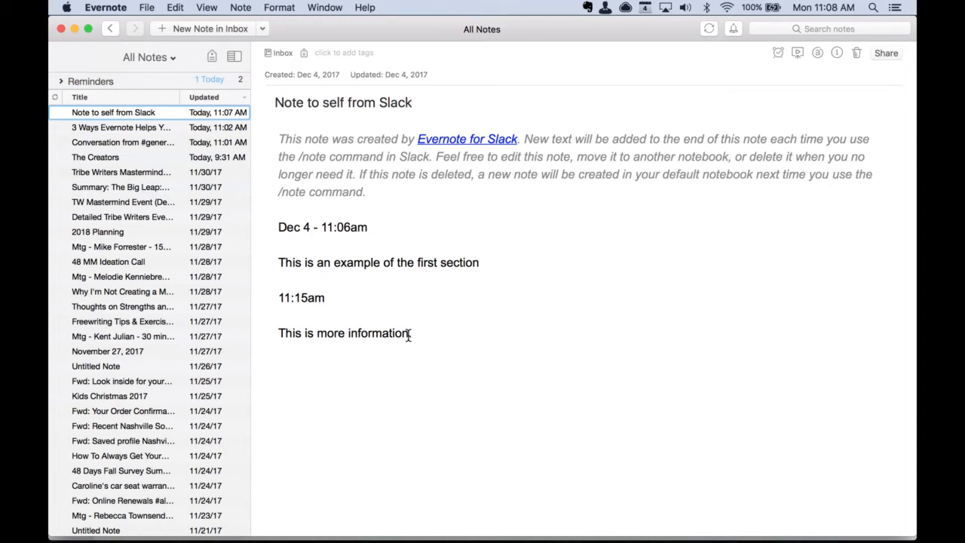
Switch back to Slack and search the Evernote notes with the command /find mastermind.
key("super+Tab")
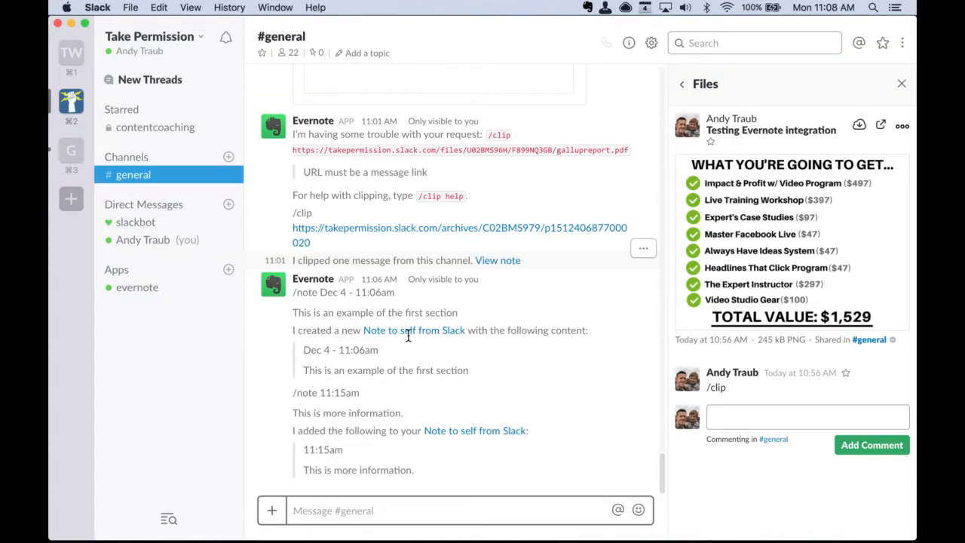
type("/find")
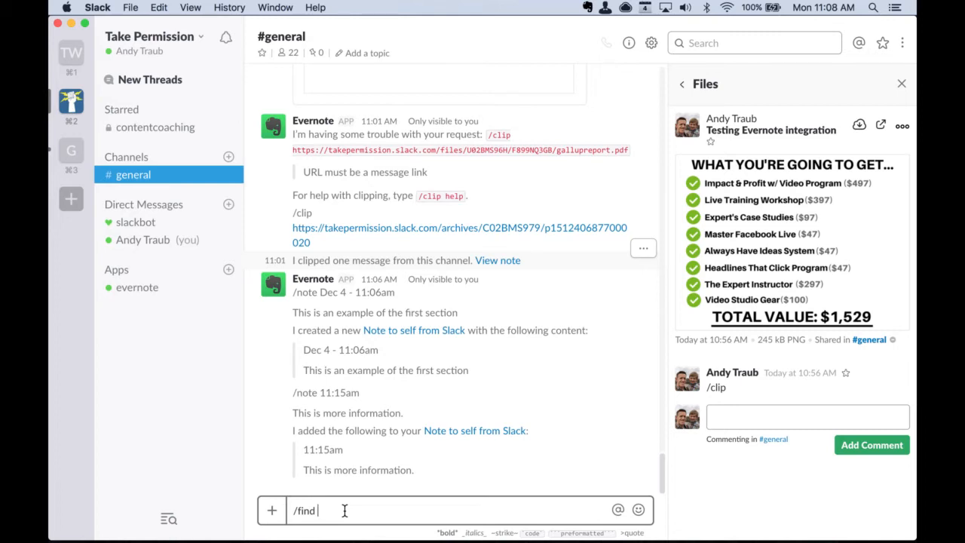
type(" mastermind")
key("Return")
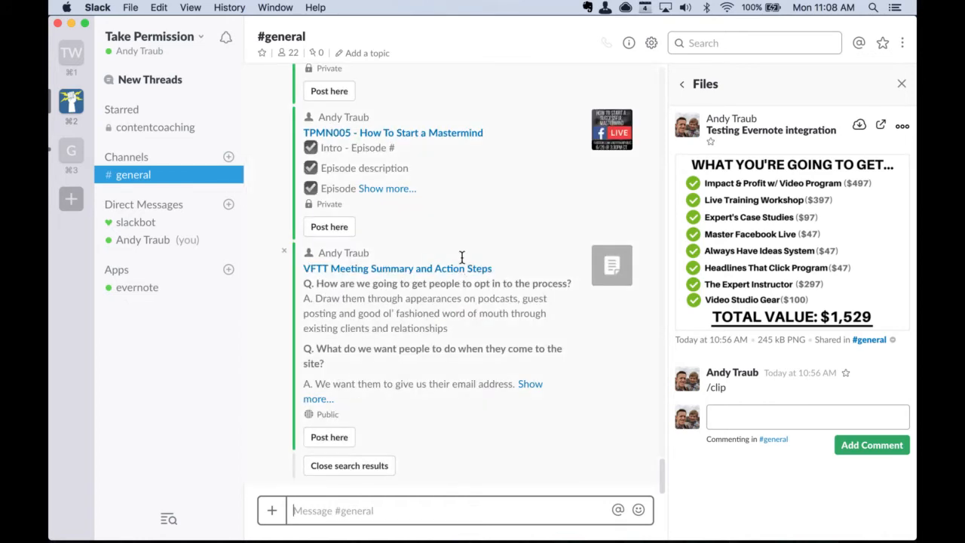
Review the notes matching "mastermind" in the channel and close the search results.
scroll(460, 256, "up", 3)
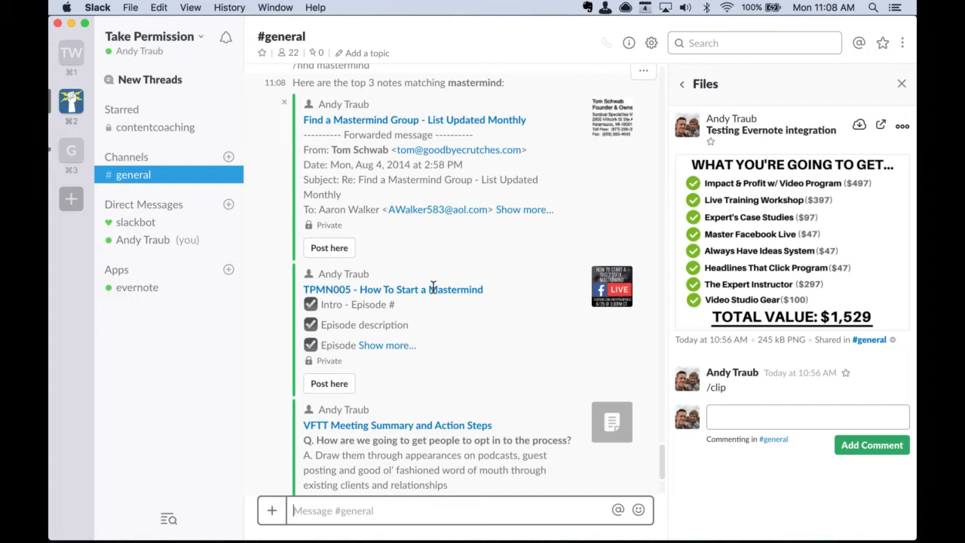
scroll(460, 290, "down", 3)
scroll(461, 294, "down", 2)
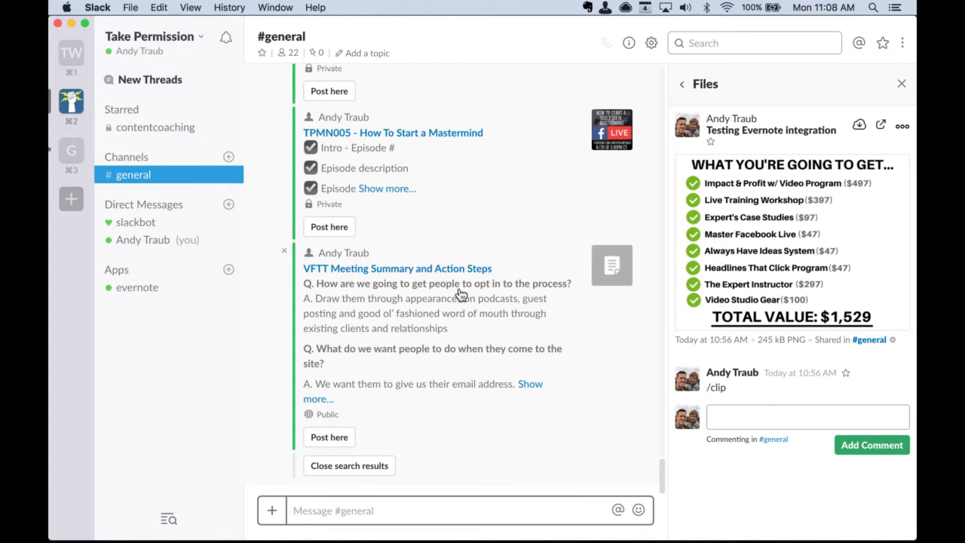
scroll(461, 294, "up", 4)
scroll(462, 294, "down", 4)
left_click(351, 465)
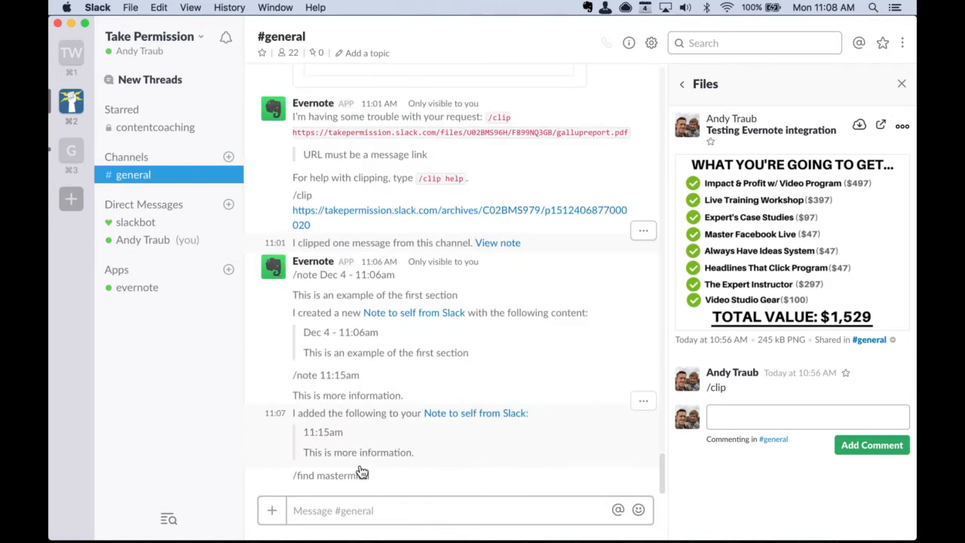
Search the Evernote notes once more with the command /find mastermind.
left_click(352, 513)
type("/")
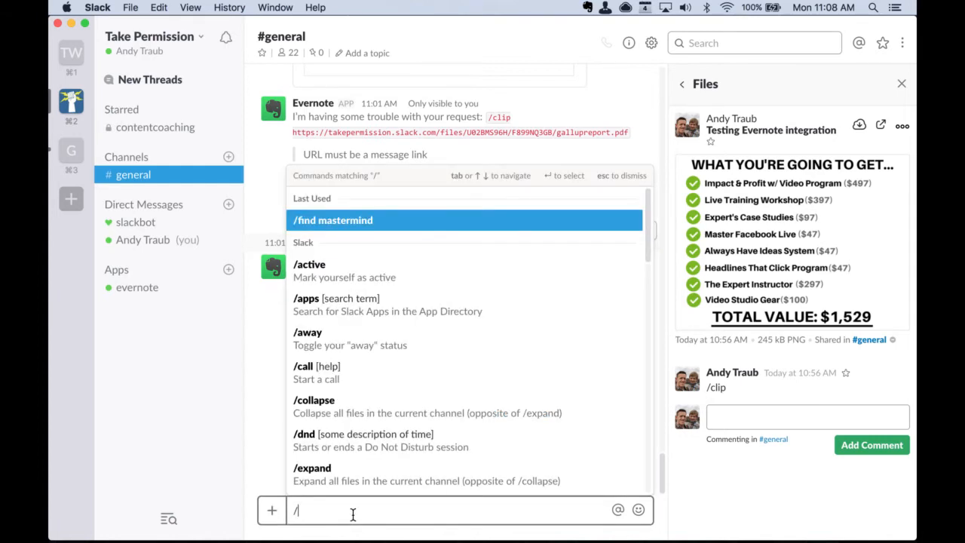
type("find mastermind")
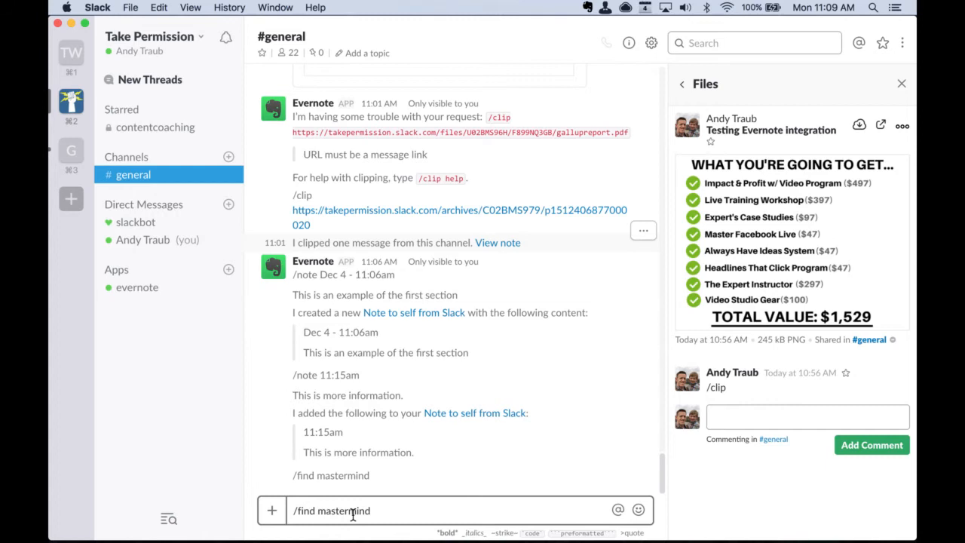
key("Return")
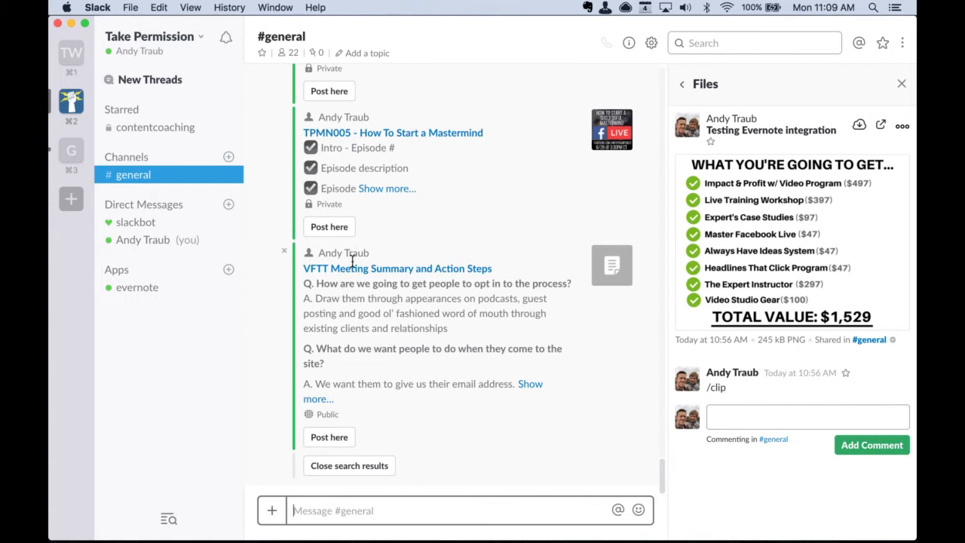
Go through the notes returned by the repeated "mastermind" search and close the search results.
scroll(396, 258, "up", 10)
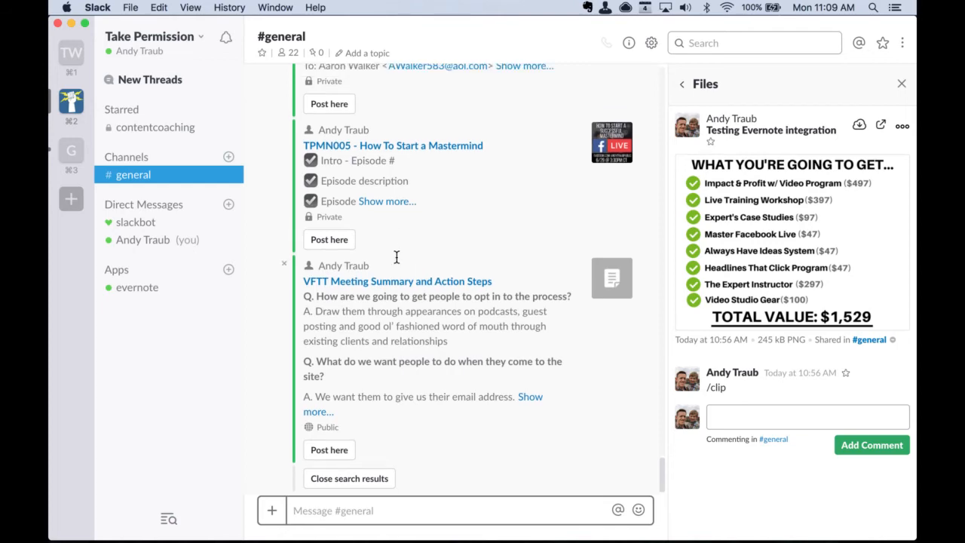
scroll(396, 258, "down", 8)
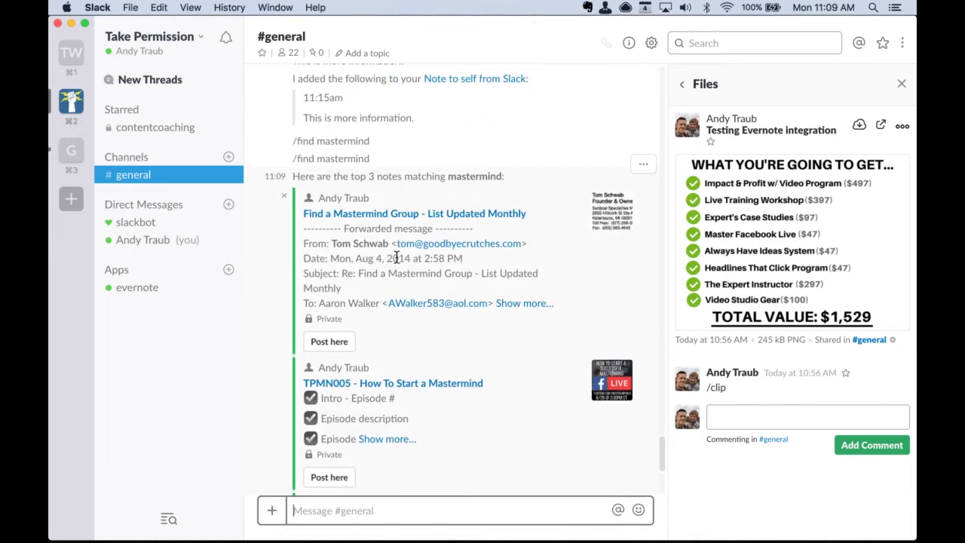
scroll(452, 299, "down", 2)
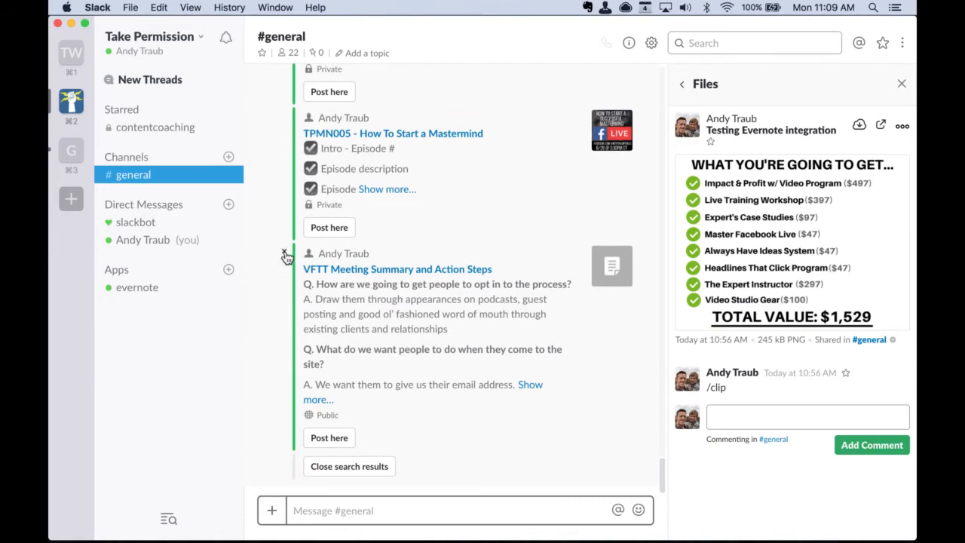
left_click(284, 254)
left_click(575, 178)
left_click(344, 468)
Request the clipping instructions with the command /clip help and read the usage, optional flags, required parameters and examples.
left_click(358, 507)
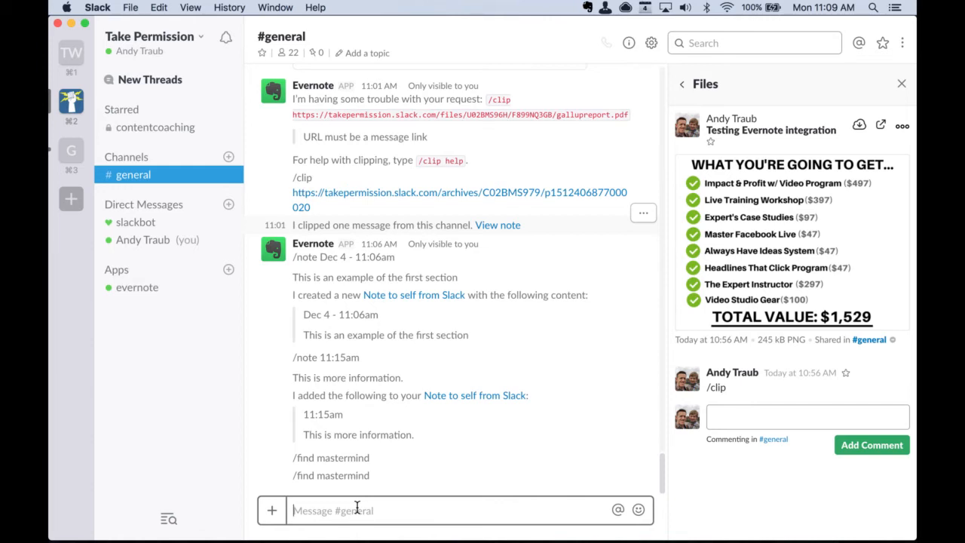
type("/clip")
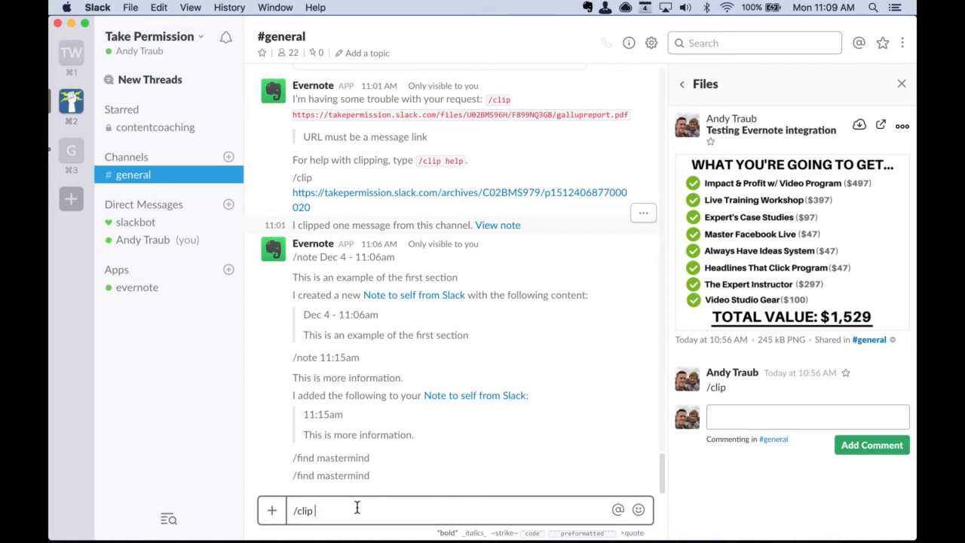
type("help")
key("Return")
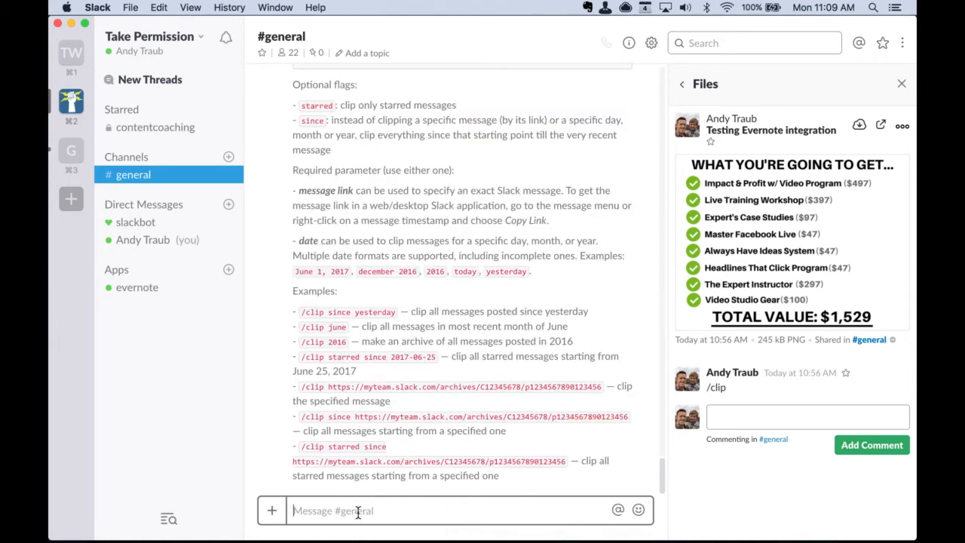
scroll(386, 266, "up", 3)
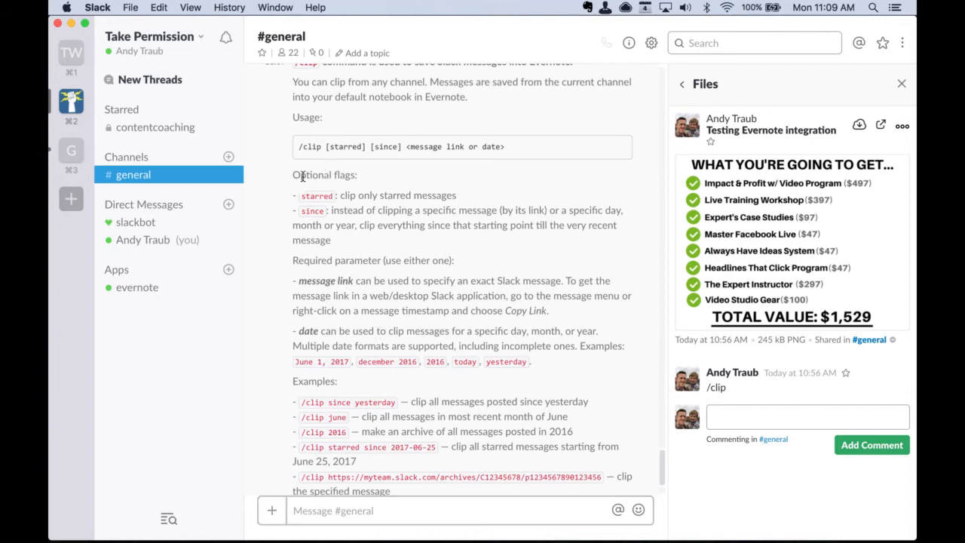
left_click_drag(295, 176, 359, 175)
scroll(397, 279, "down", 3)
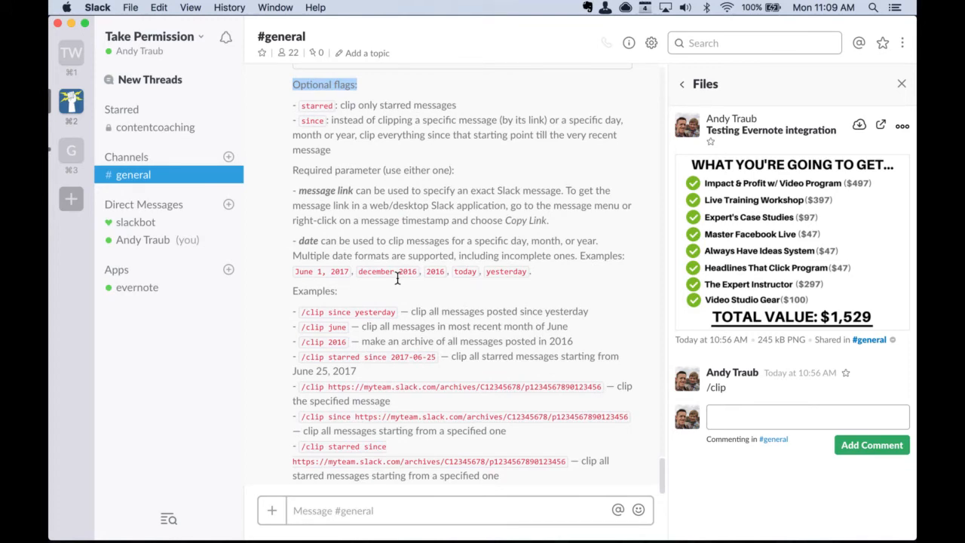
scroll(397, 279, "up", 4)
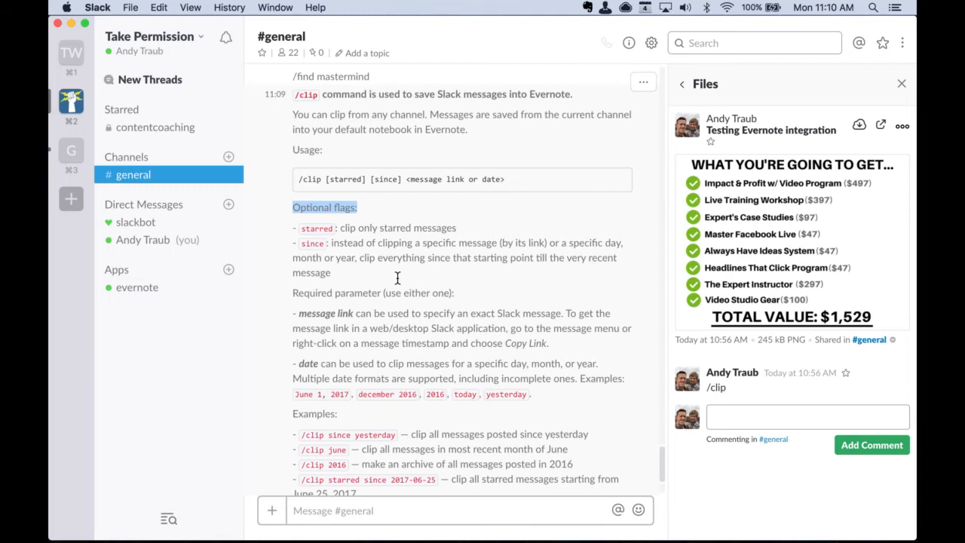
scroll(397, 279, "up", 2)
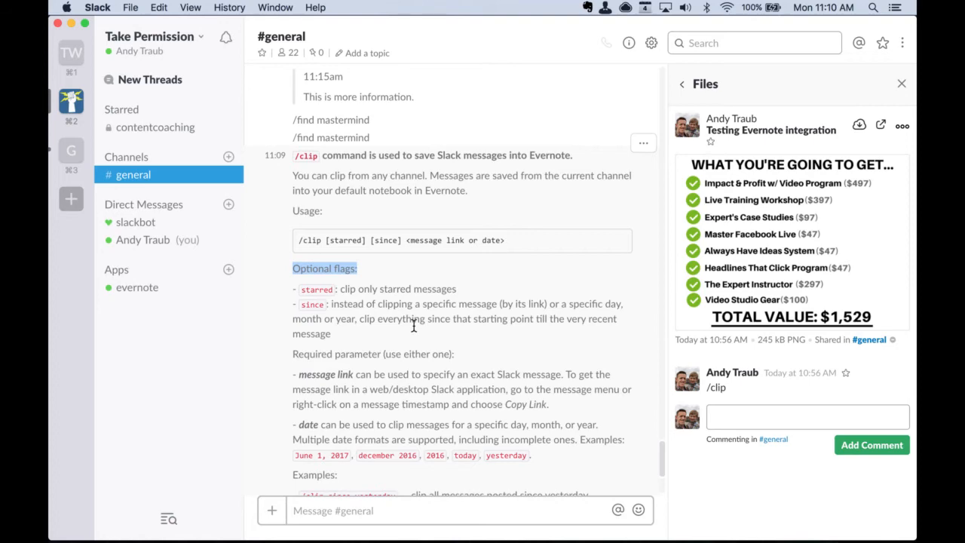
Copy the link of the uploaded "test to delete" PDF from its message actions.
scroll(414, 326, "up", 10)
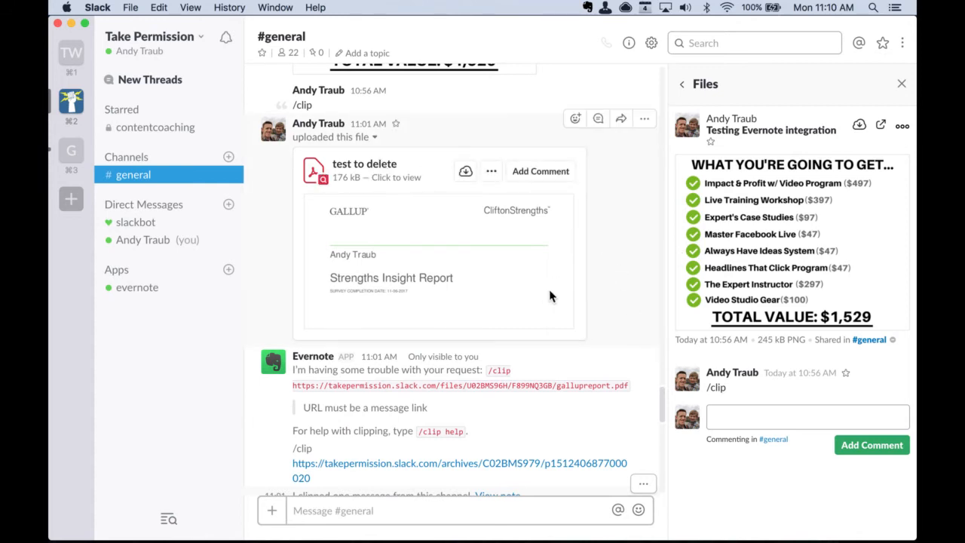
left_click(645, 120)
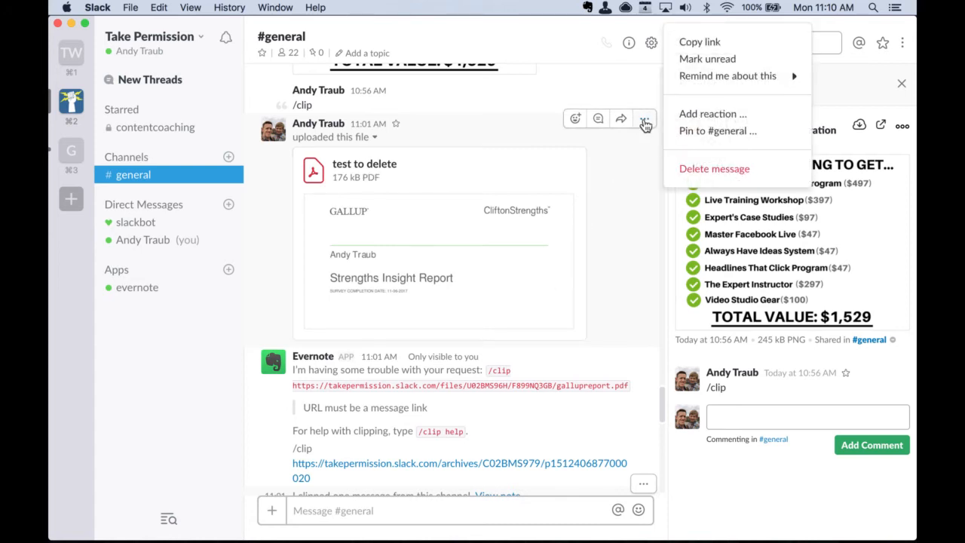
left_click(692, 44)
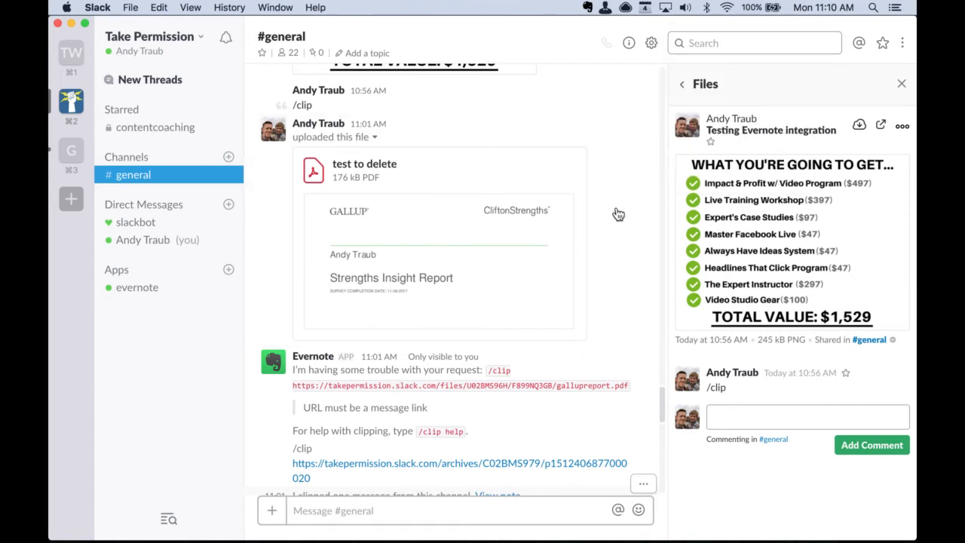
Try to clip the PDF to Evernote by sending /clip with the copied gallupreport.pdf file link.
left_click(359, 510)
type("/cllip")
key("BackSpace")
key("BackSpace")
key("BackSpace")
key("BackSpace")
type("ip")
type("https://takepermission.slack.com/files/U02BMS96H/F899NQ3GB/gallupreport.pdf")
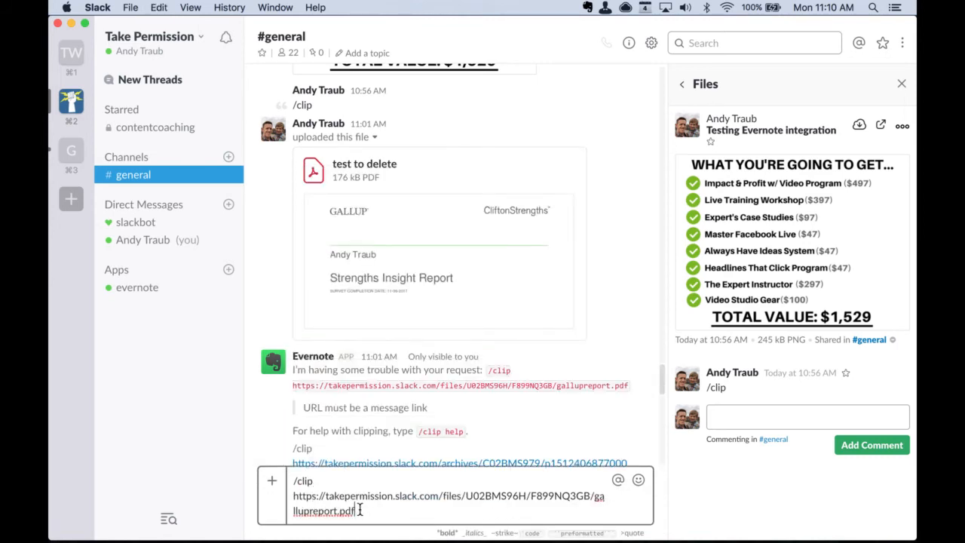
key("Return")
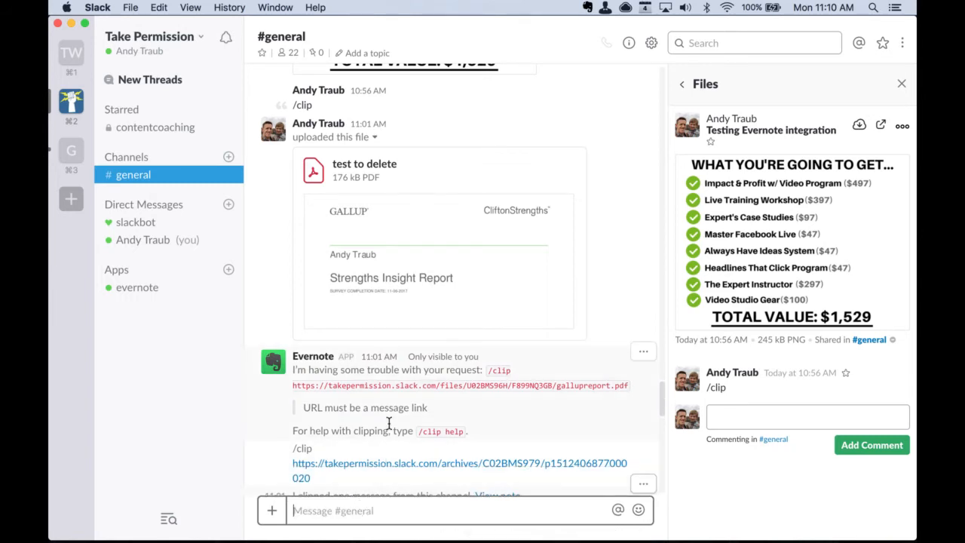
Check Evernote's reply at the end of the channel and retry /clip with the same gallupreport.pdf file link.
scroll(389, 424, "down", 10)
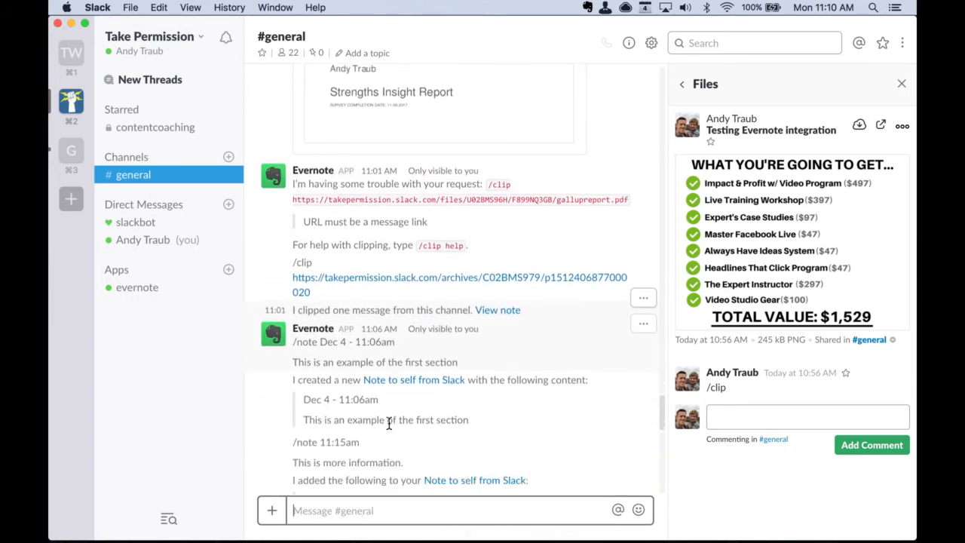
scroll(389, 424, "down", 8)
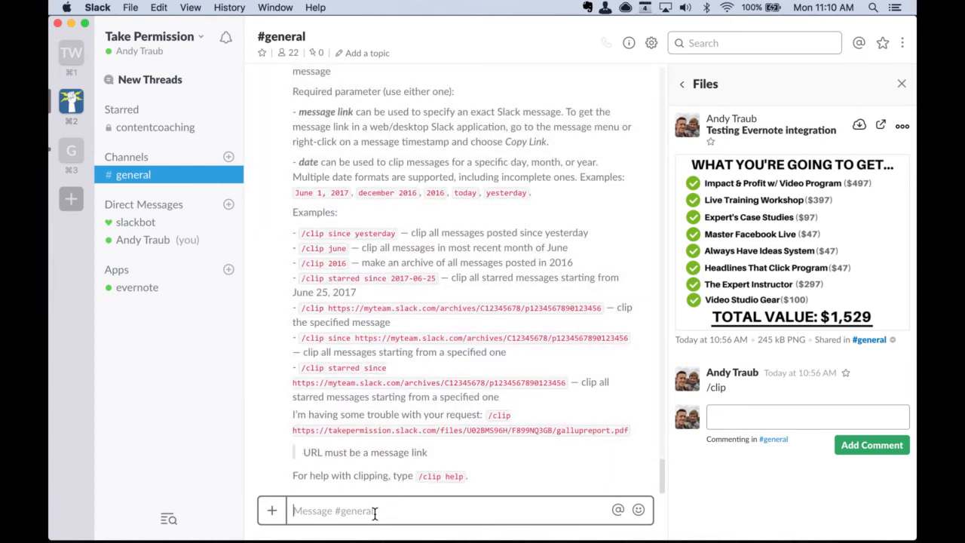
type("/clip")
type("https://takepermission.slack.com/files/U02BMS96H/F899NQ3GB/gallupreport.pdf")
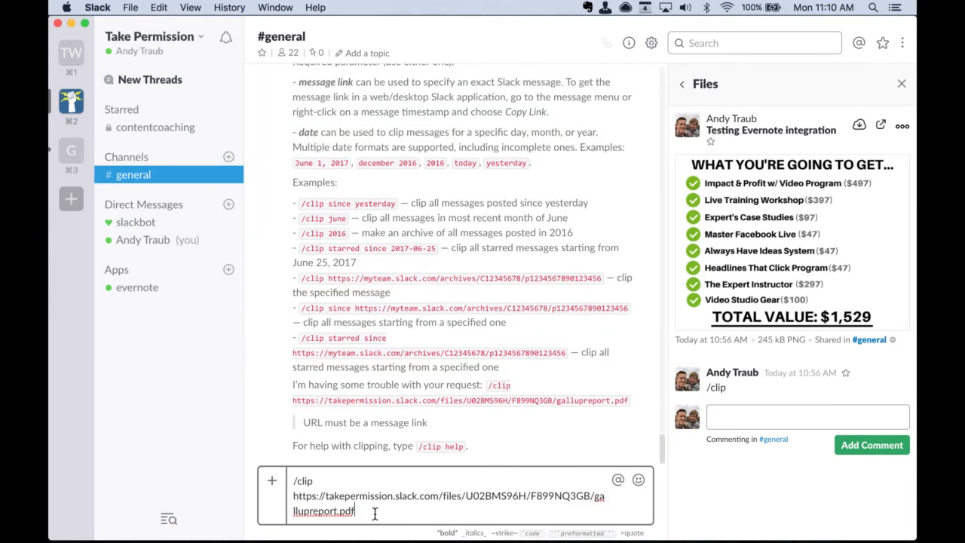
key("Return")
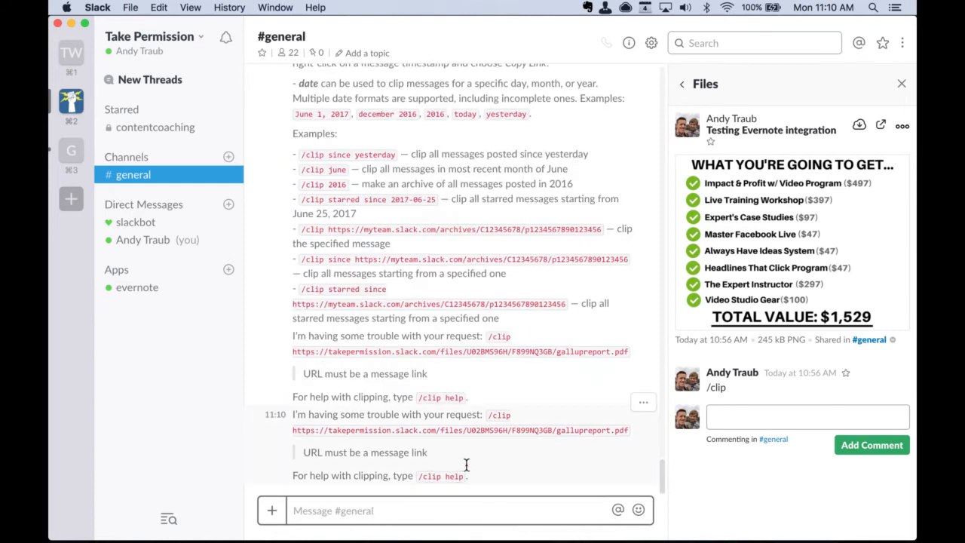
Find the "test to delete" PDF message again and copy the message link from its 11:01 AM timestamp.
scroll(465, 465, "up", 6)
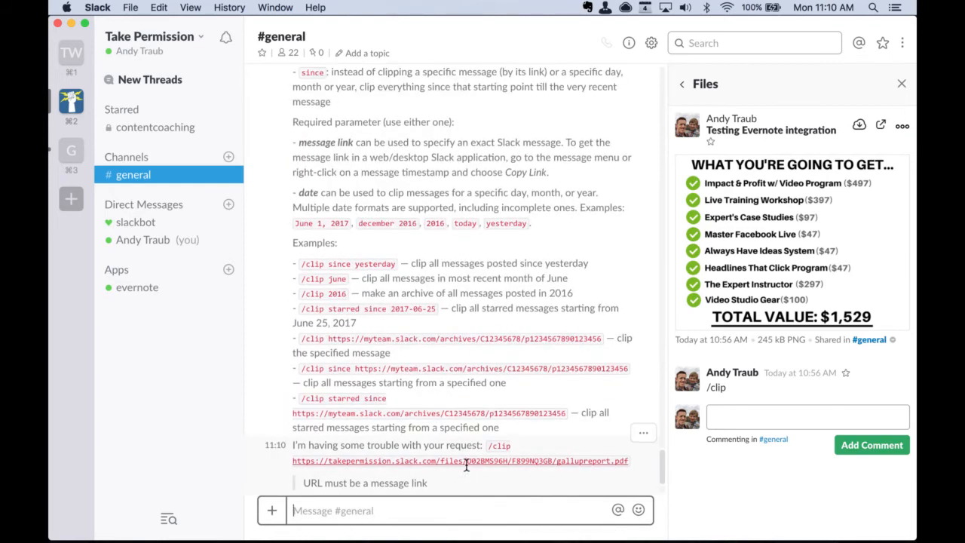
scroll(466, 464, "up", 15)
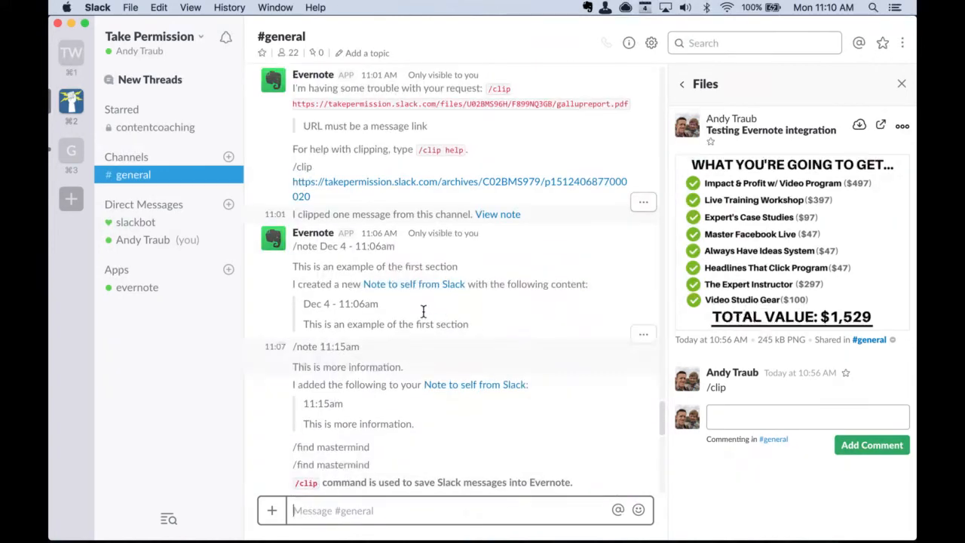
scroll(467, 326, "up", 8)
scroll(468, 326, "down", 10)
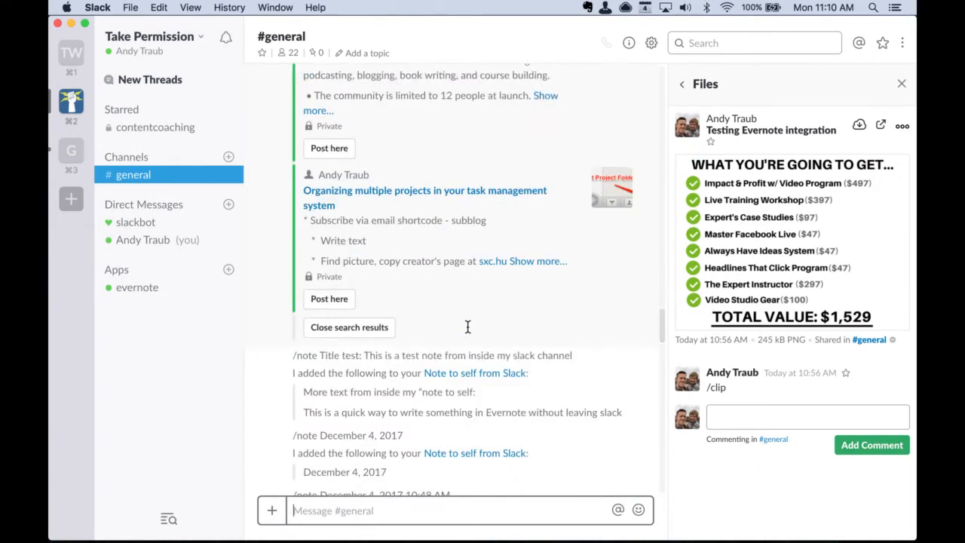
scroll(468, 325, "up", 15)
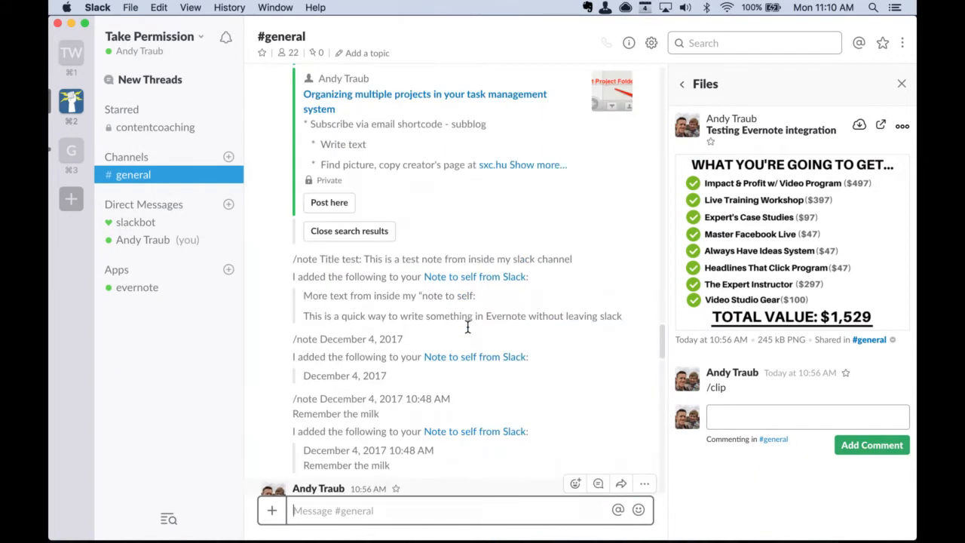
scroll(468, 325, "down", 20)
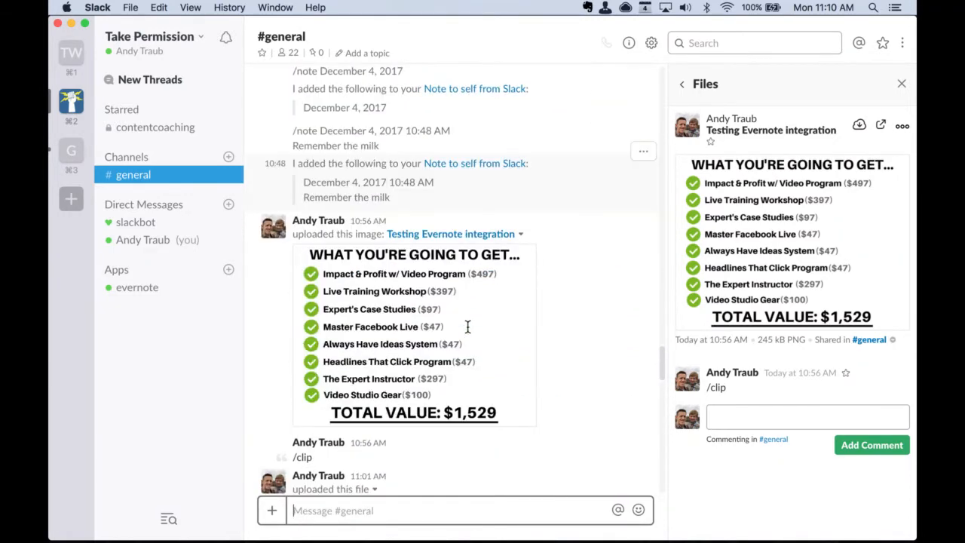
scroll(467, 325, "down", 2)
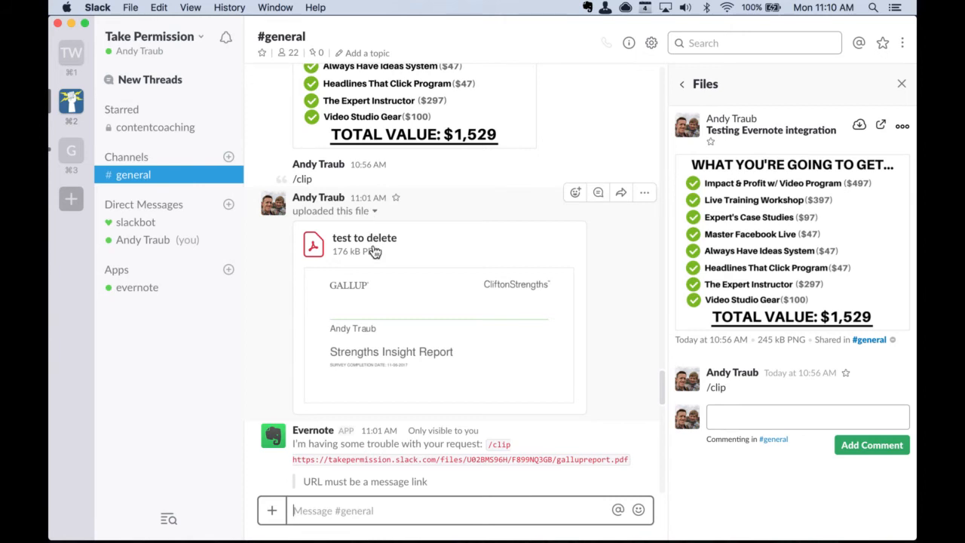
mouse_move(383, 252)
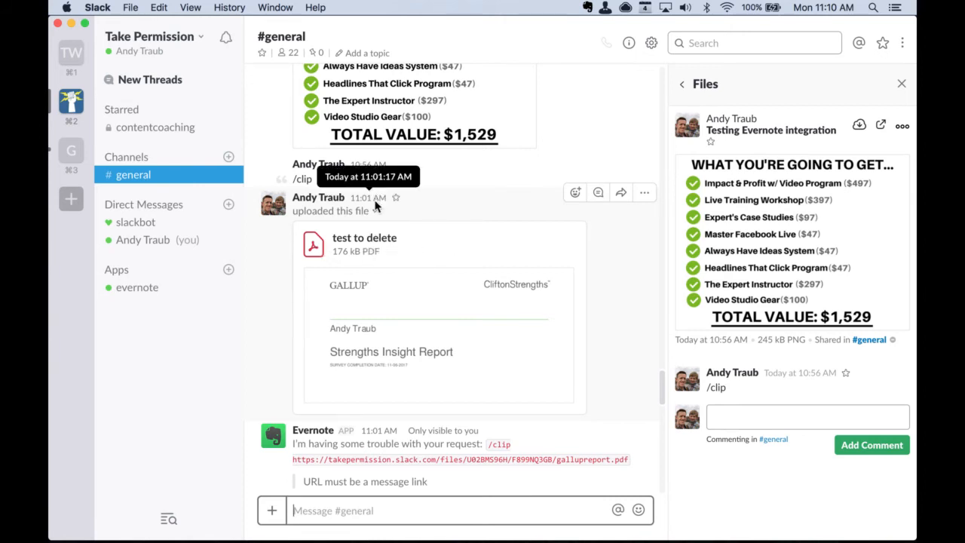
right_click(375, 203)
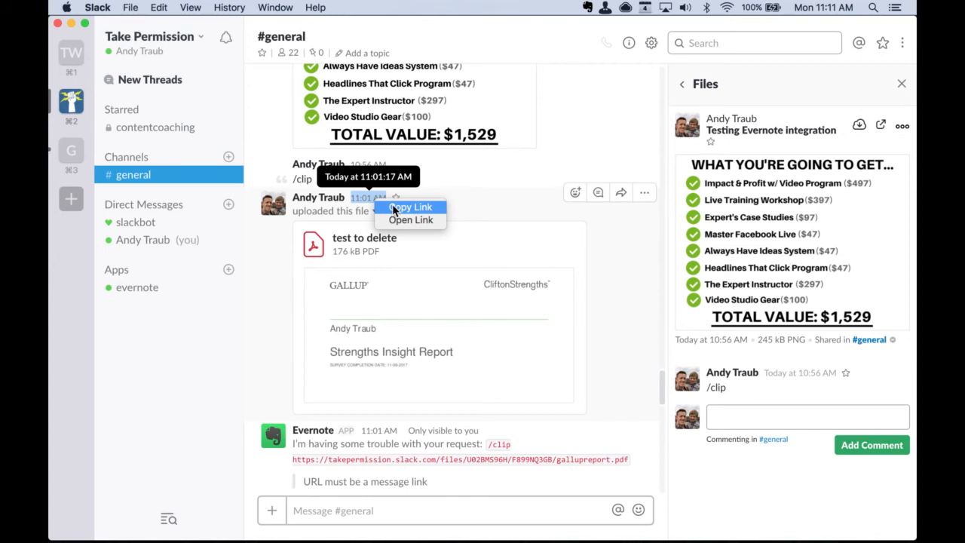
left_click(407, 207)
Clip the PDF message to Evernote by sending /clip with the copied message link.
left_click(330, 515)
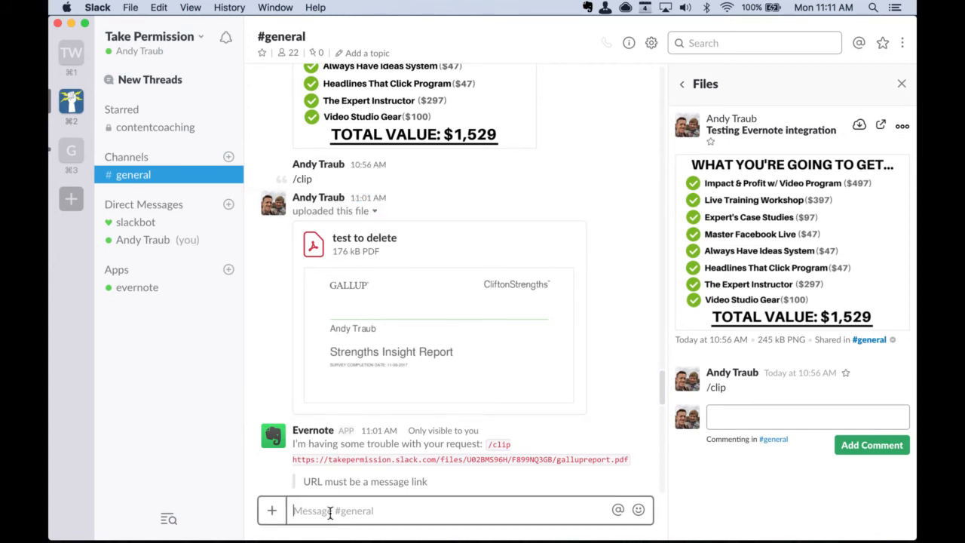
type("/clip")
key("super+v")
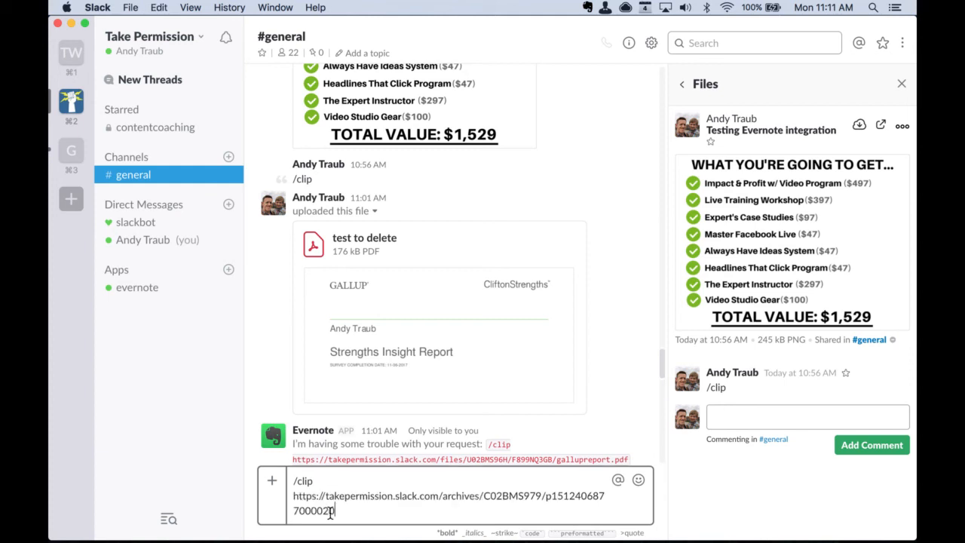
key("Return")
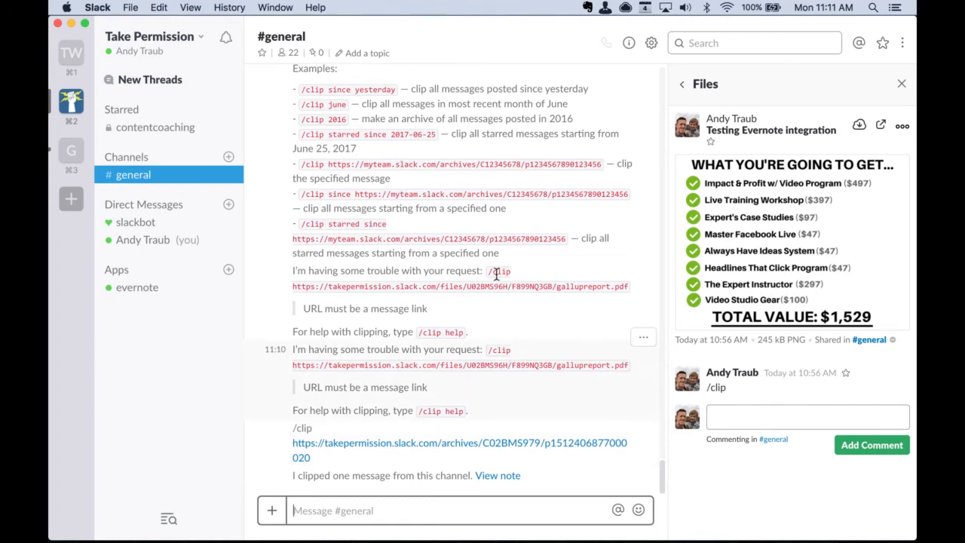
Inspect the message actions for Evernote's 11:01 AM reply and the "test to delete" PDF message, plus the link options on the PDF's timestamp.
scroll(484, 256, "up", 12)
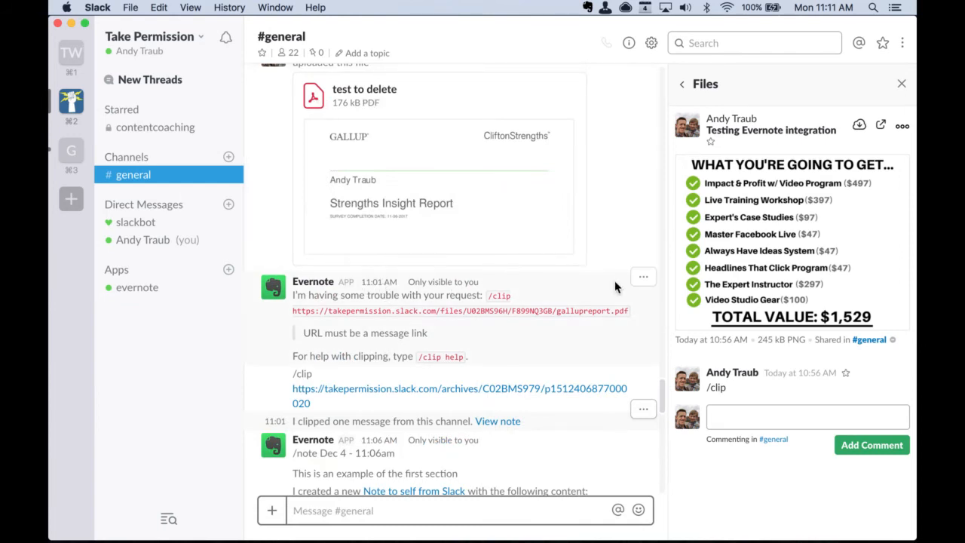
left_click(644, 278)
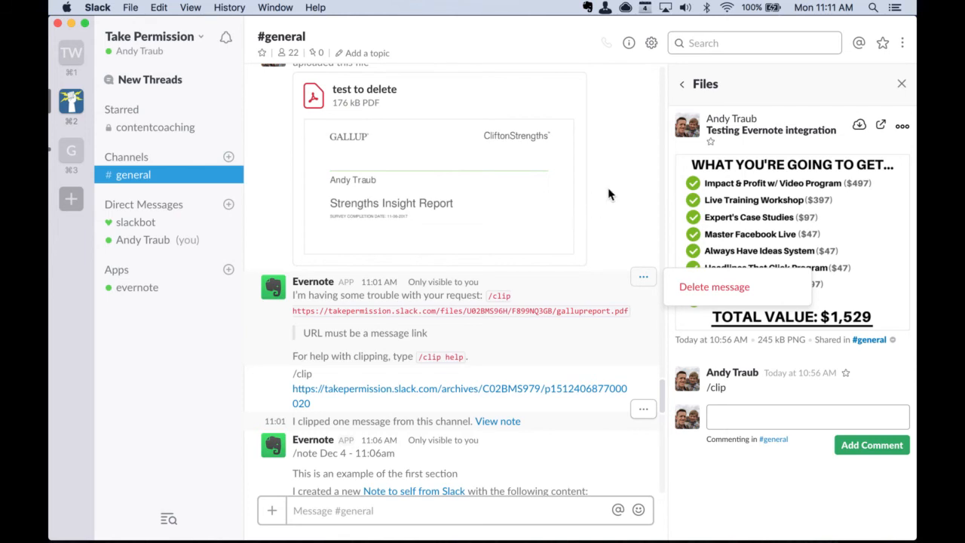
scroll(639, 171, "up", 3)
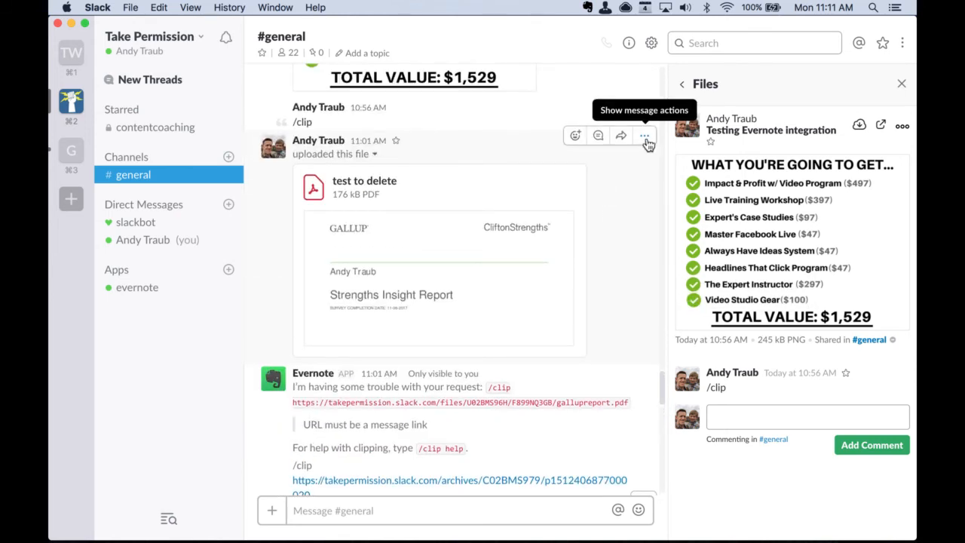
left_click(644, 136)
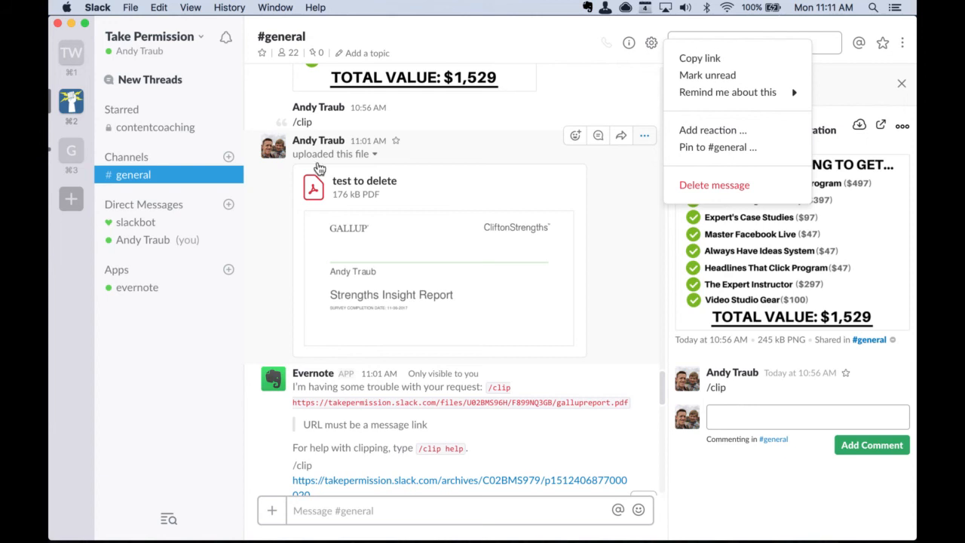
key("Escape")
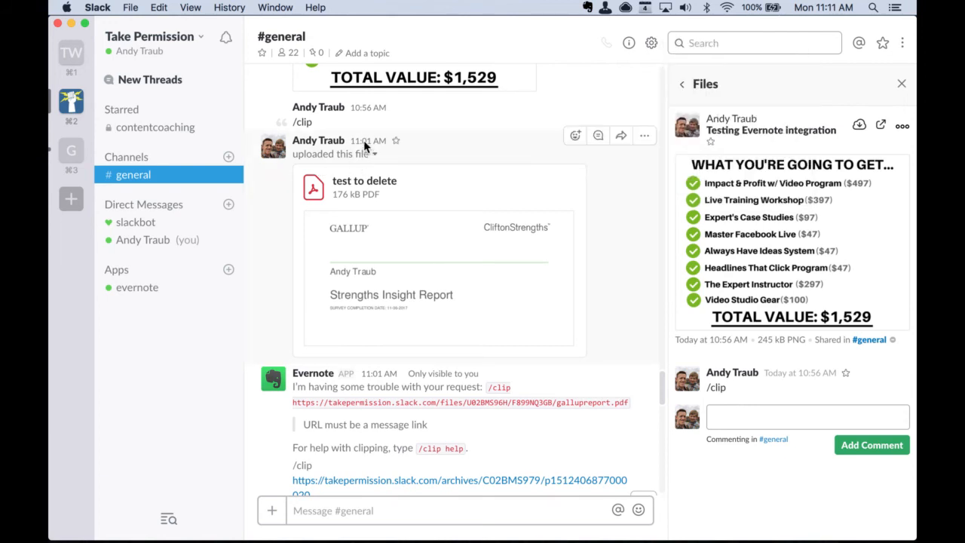
right_click(365, 146)
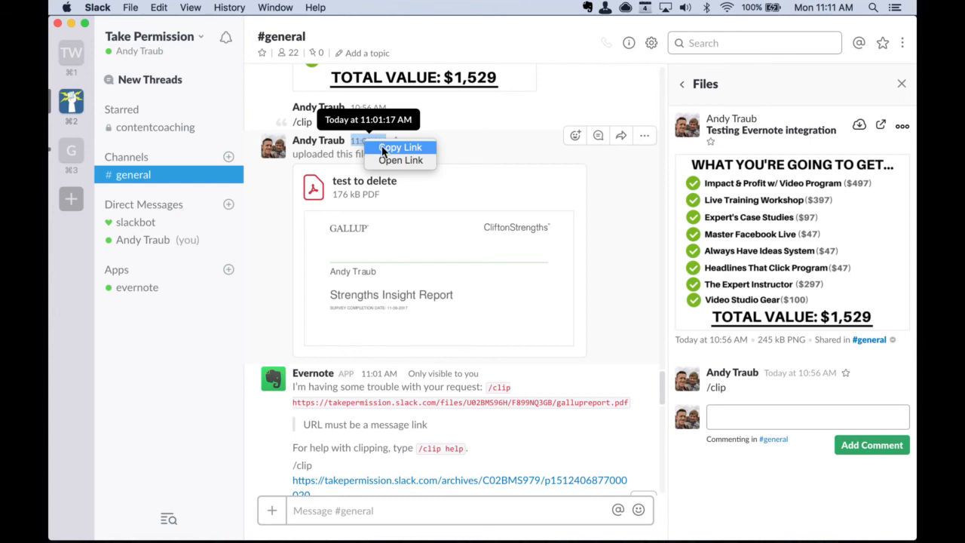
left_click(630, 307)
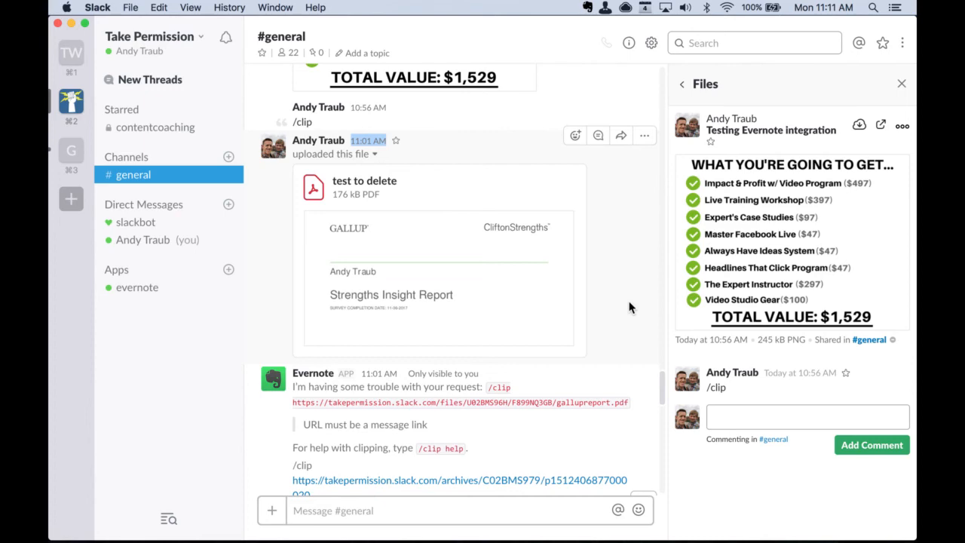
Switch to Chrome and return to the beginning of the Evernote blog article "3 Ways Evernote Helps You Harness Ideas in Slack".
key("super+Tab")
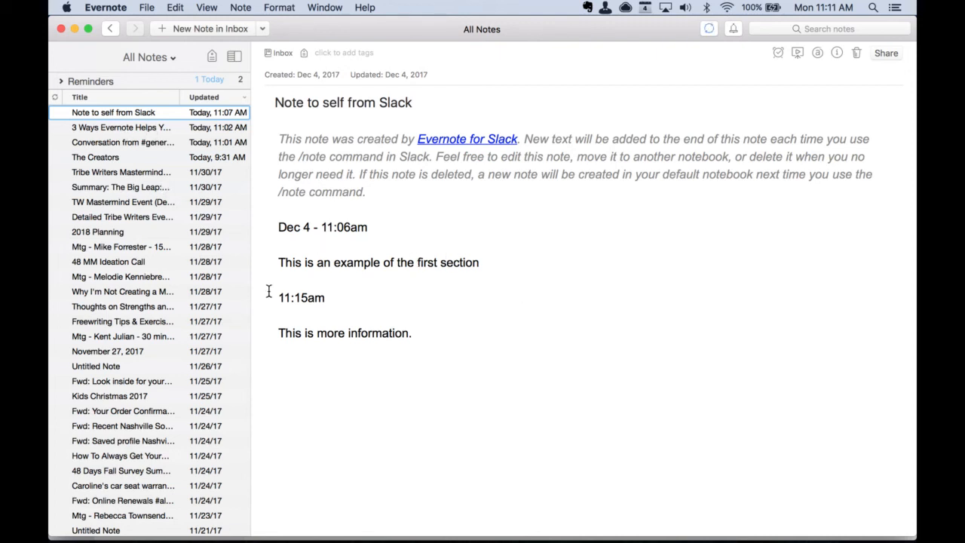
key("super+Tab")
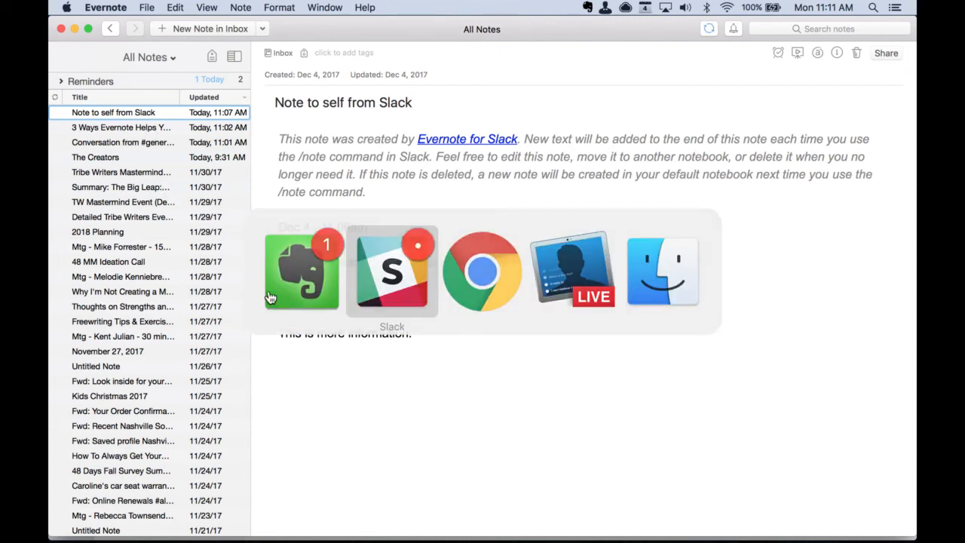
key("super+Tab")
key("super+Tab")
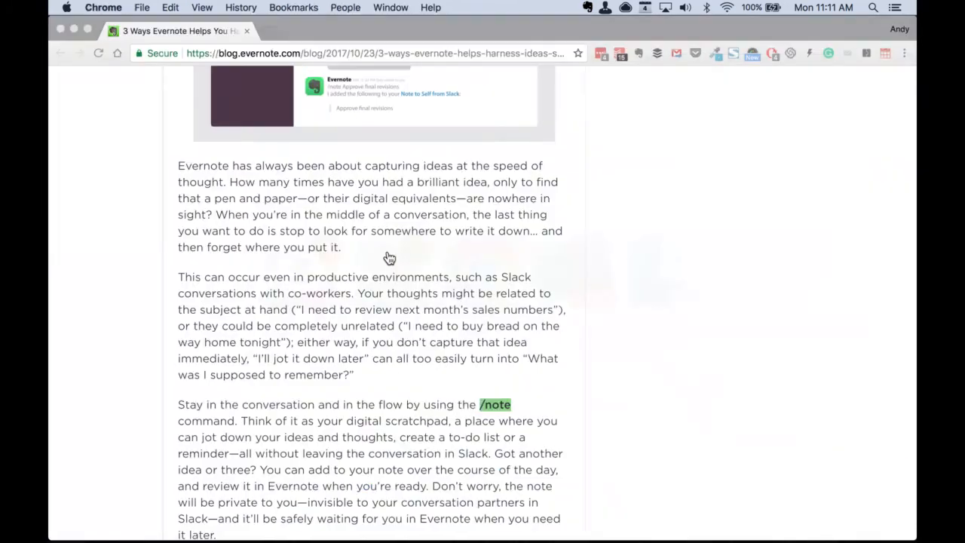
scroll(386, 250, "up", 15)
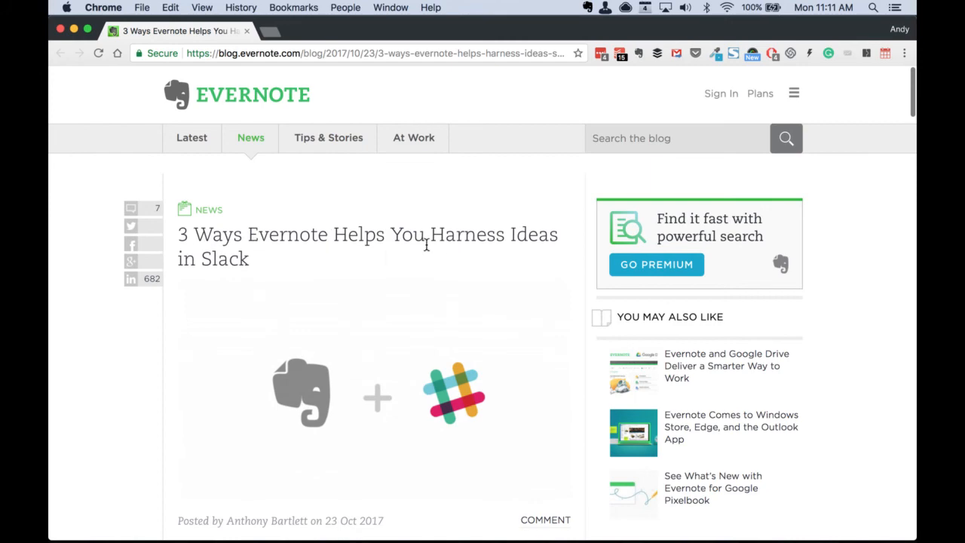
Look through the blog article's three tips and its reader comments about installing Evernote in Slack, then return to the title.
scroll(450, 245, "down", 10)
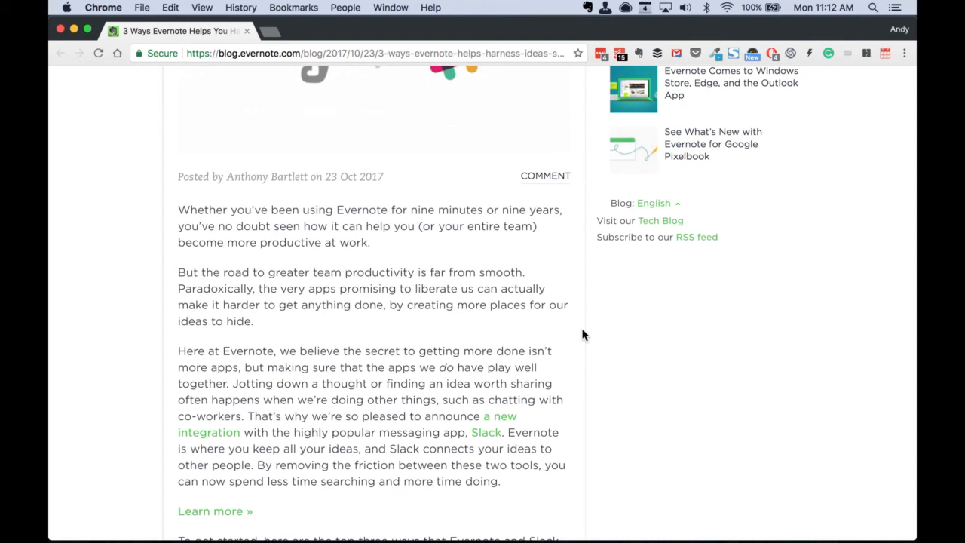
scroll(582, 335, "up", 10)
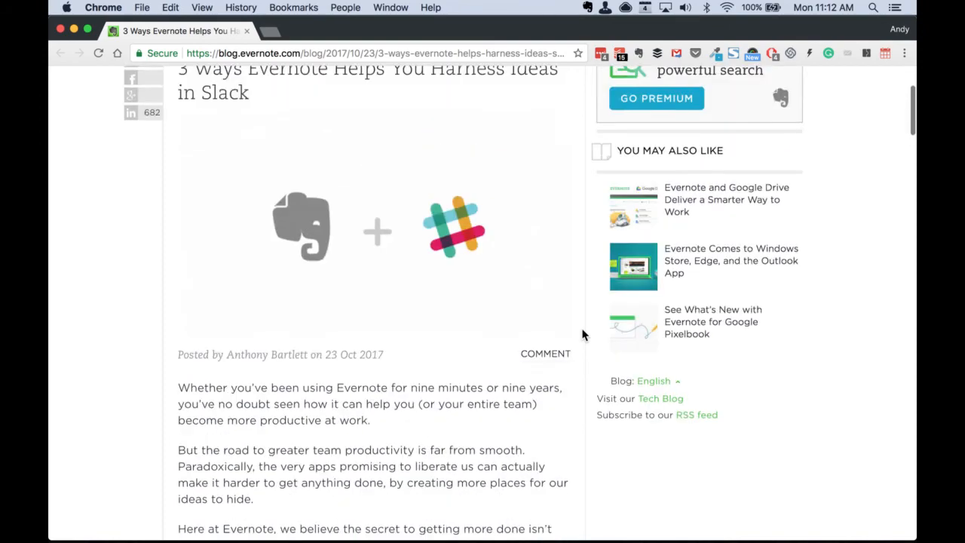
scroll(582, 335, "down", 15)
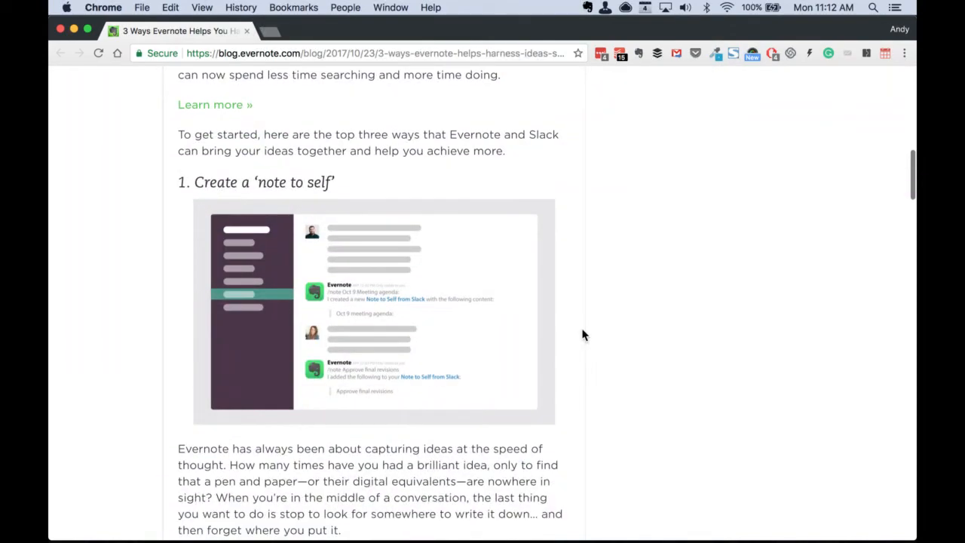
scroll(582, 335, "down", 20)
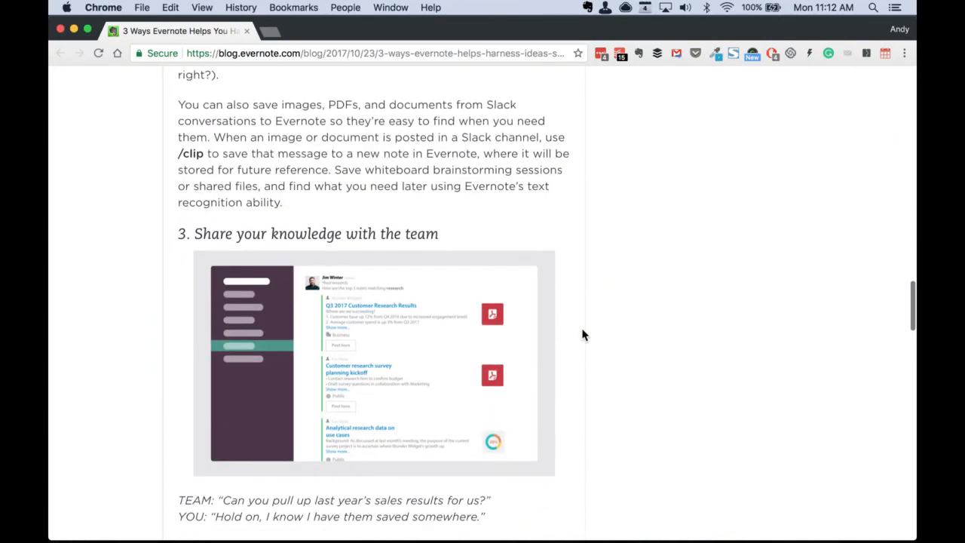
scroll(582, 335, "down", 20)
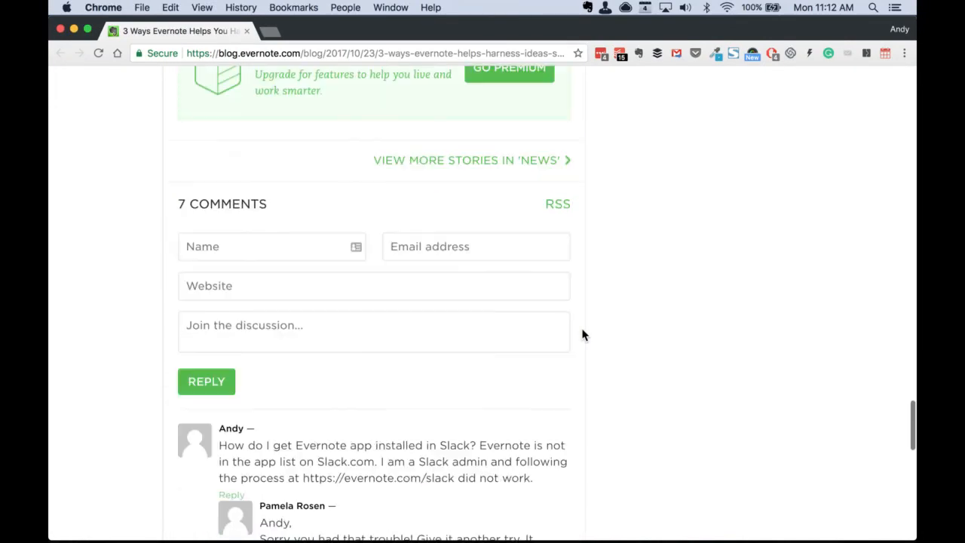
scroll(582, 335, "down", 2)
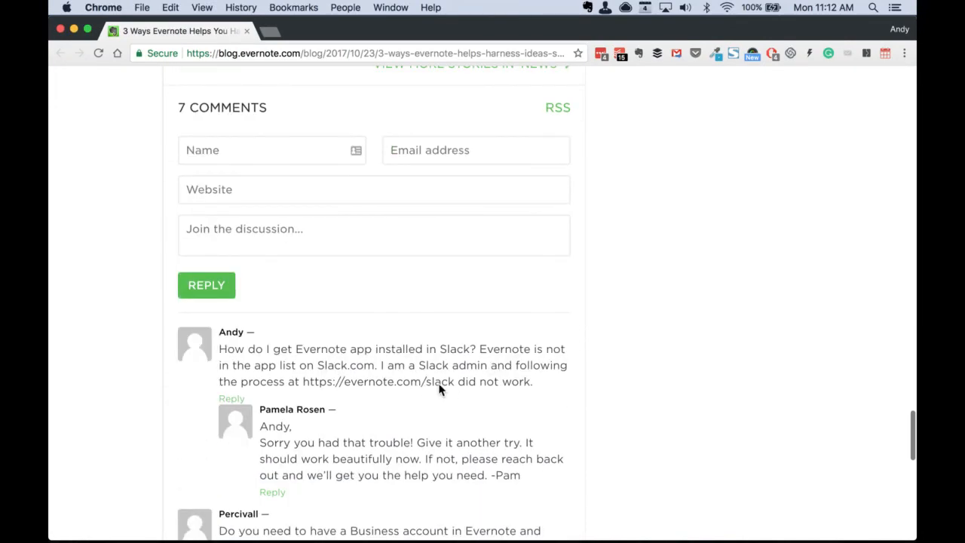
scroll(610, 227, "up", 20)
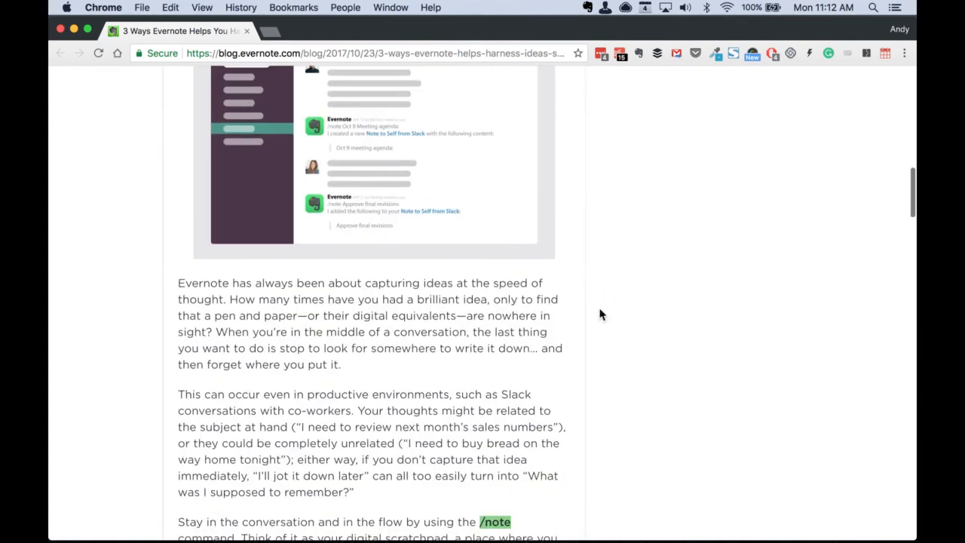
scroll(583, 219, "up", 15)
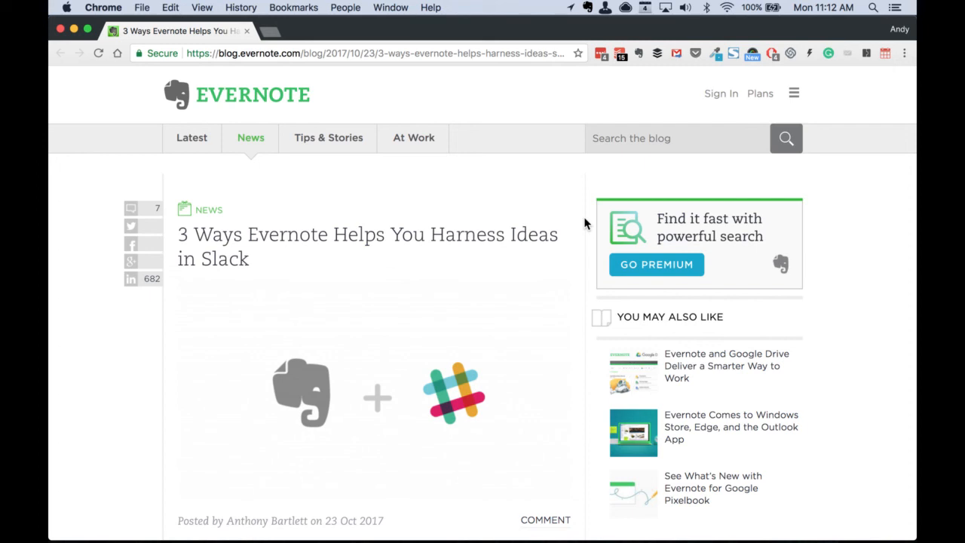
Reload the Evernote blog article and switch to Ecamm Live.
key("super+r")
key("super+Tab")
key("super+Tab")
key("super+Tab")
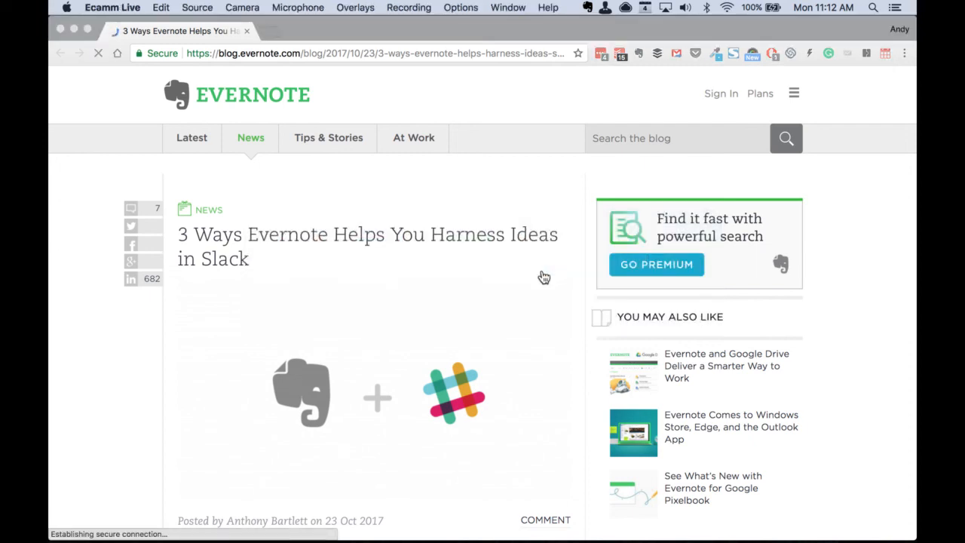